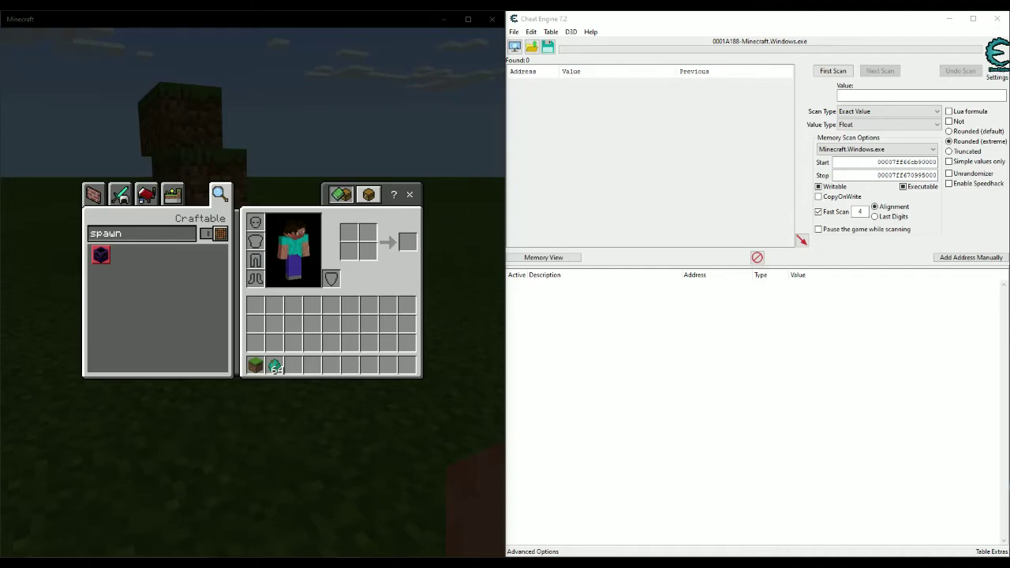
Minimize the MorphVOX Pro window and return to the Minecraft world.
key("e")
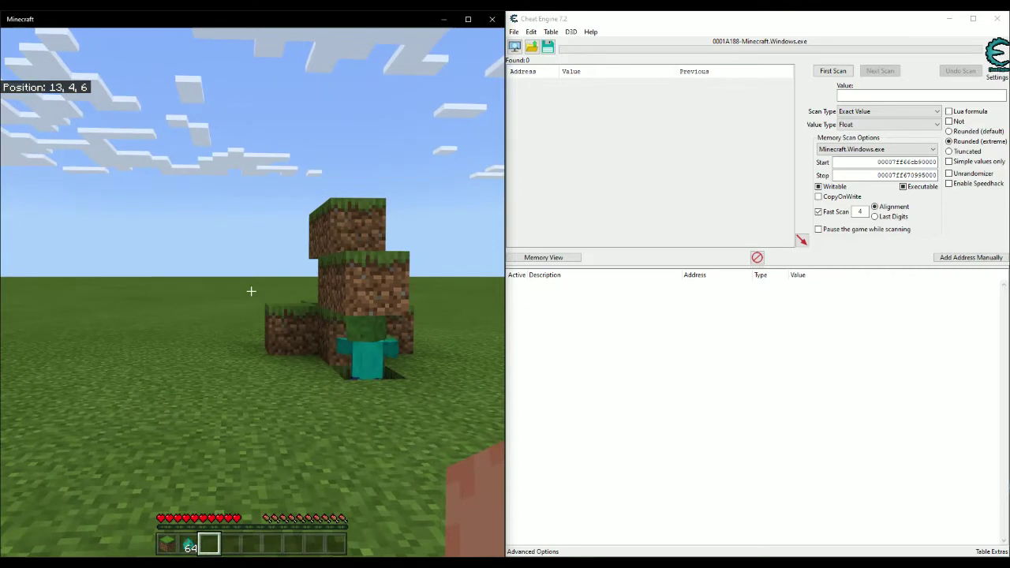
key("w")
key("e")
key("e")
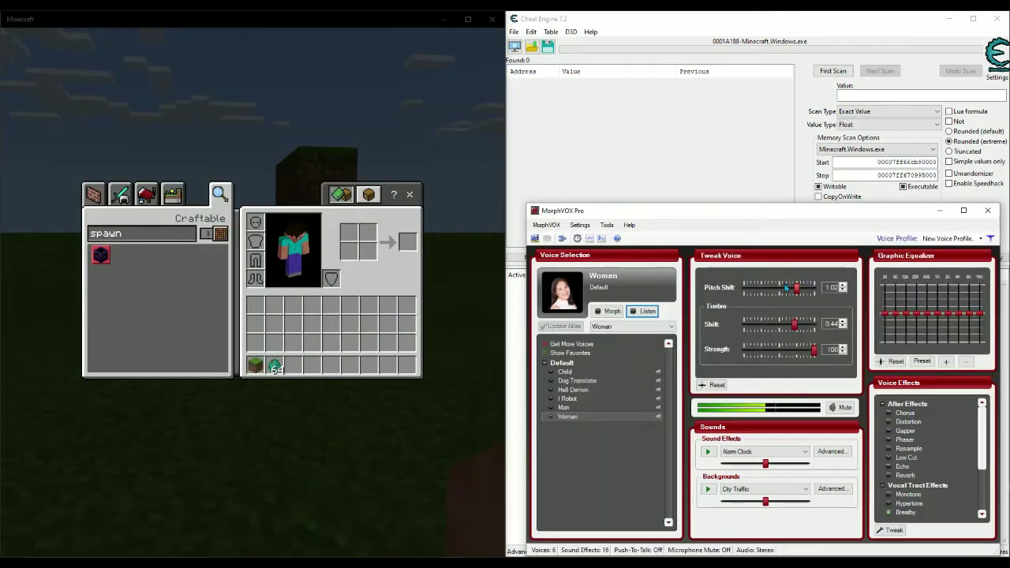
left_click(940, 210)
key("e")
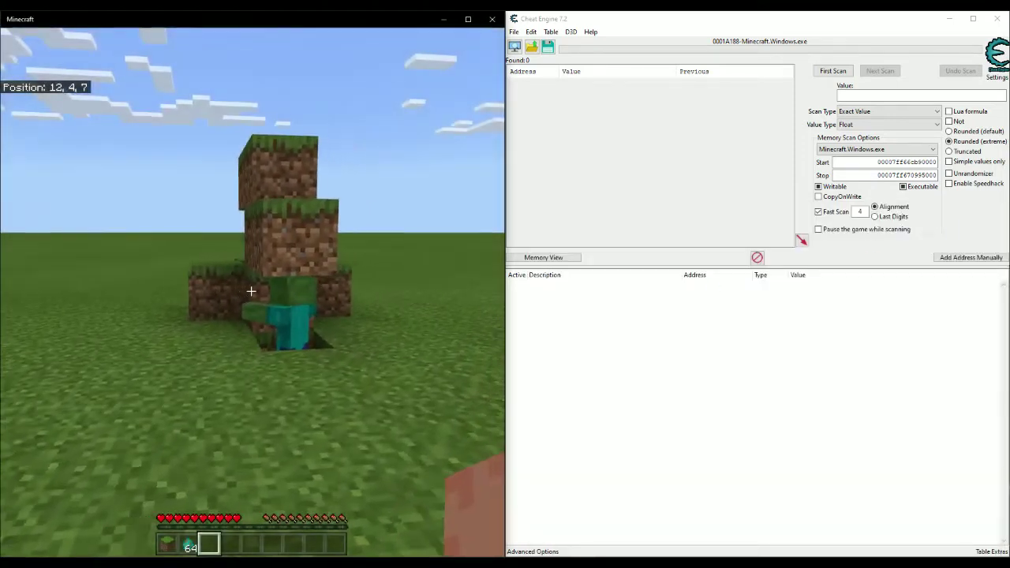
Move around the dirt structure with the trapped zombies and try hitting the front zombie from a distance.
key("w")
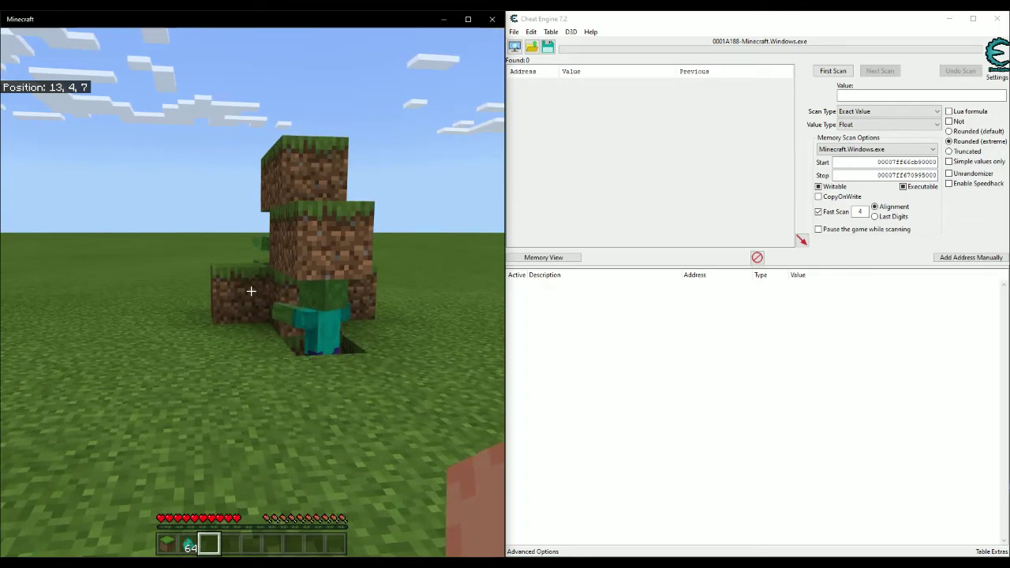
key("w")
key("space")
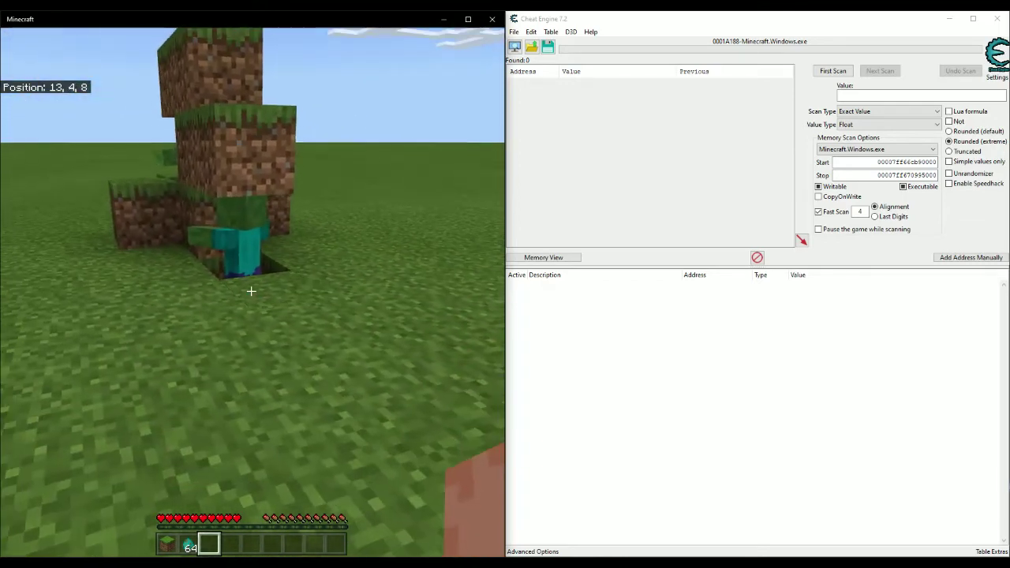
key("space")
key("w")
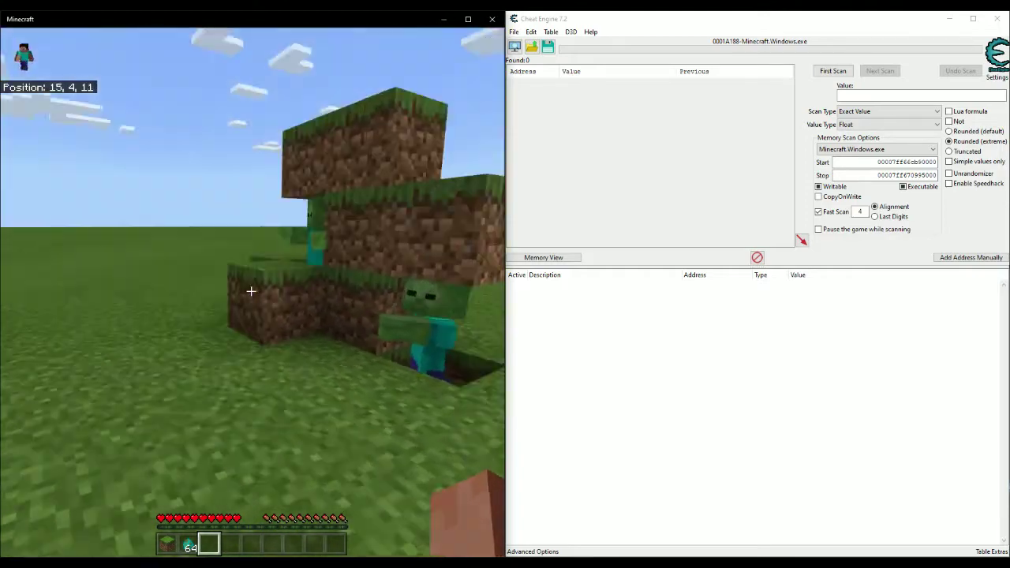
key("w")
key("space")
key("space")
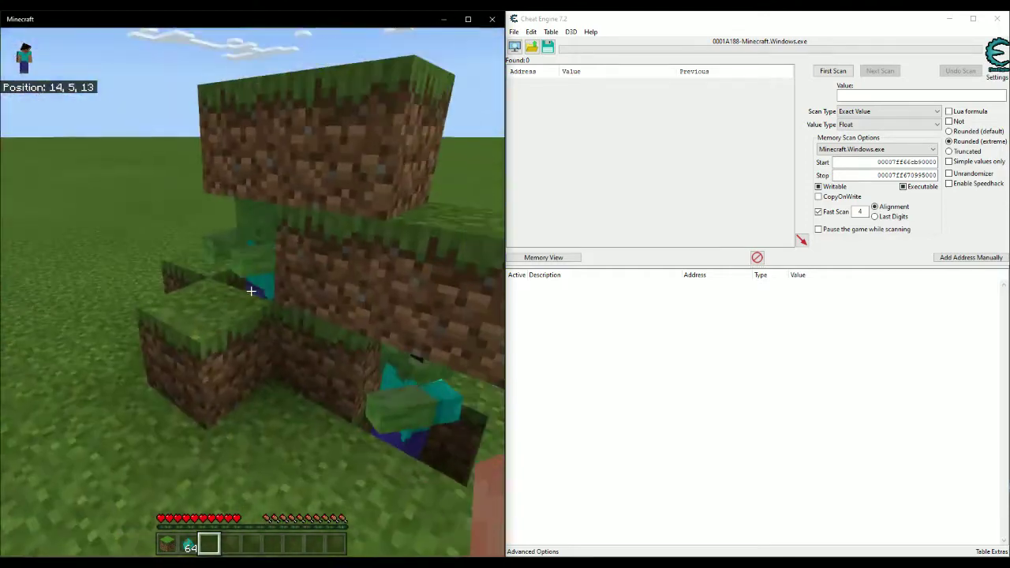
key("w")
key("s")
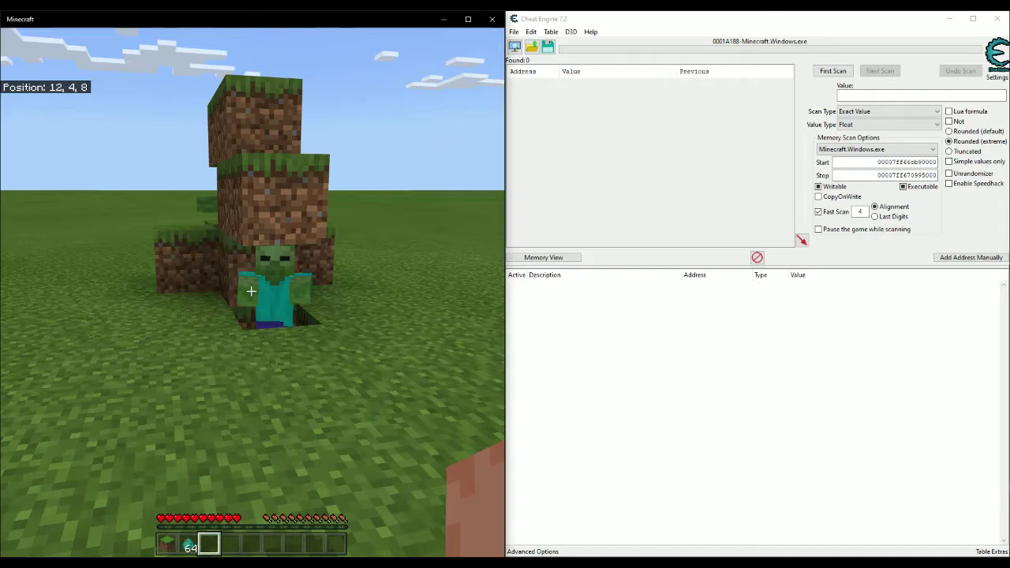
key("a")
left_click(251, 291)
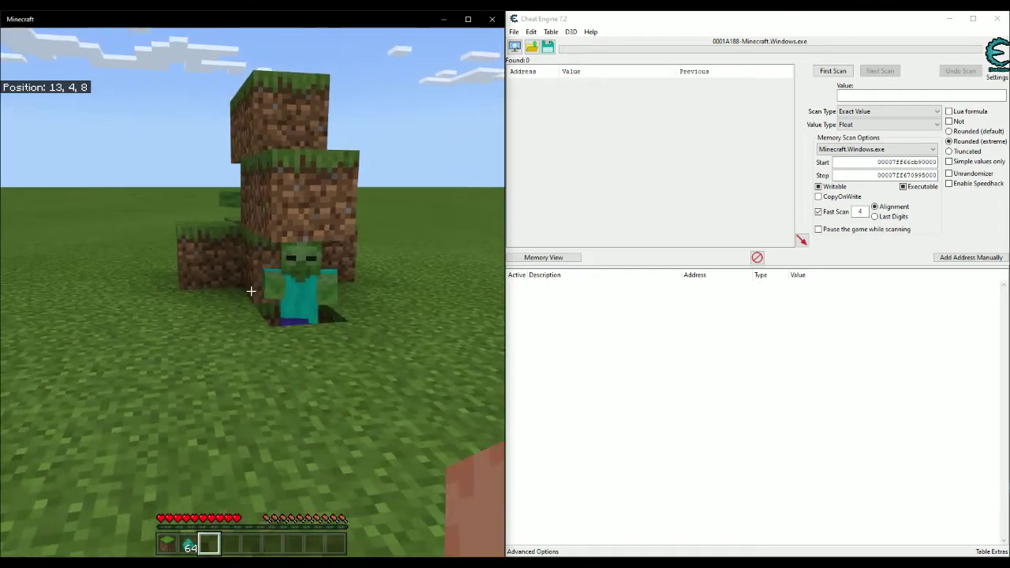
Run a first scan of Minecraft.Windows.exe in Cheat Engine for the exact Float value 3.0000000.
key("e")
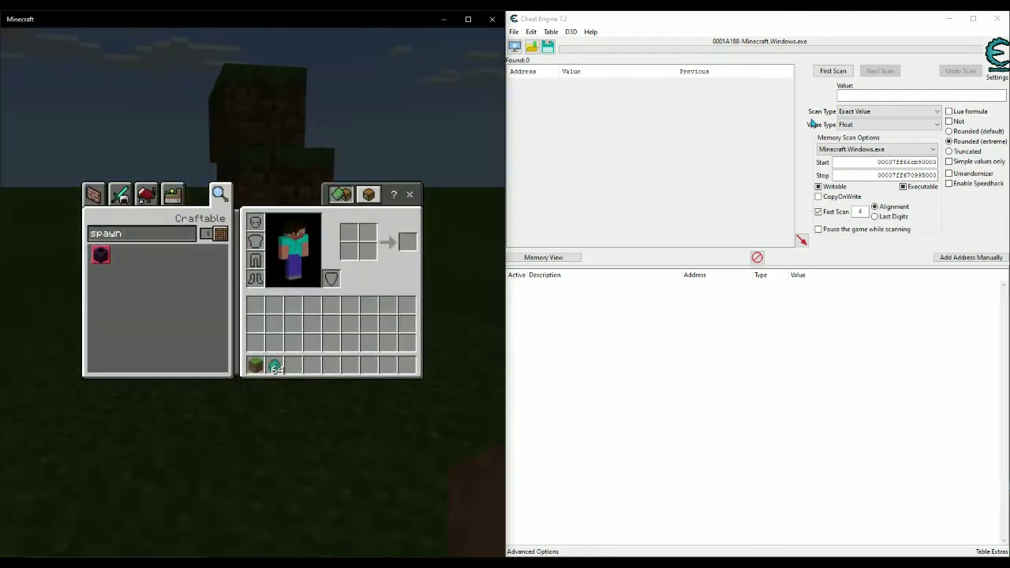
left_click(848, 98)
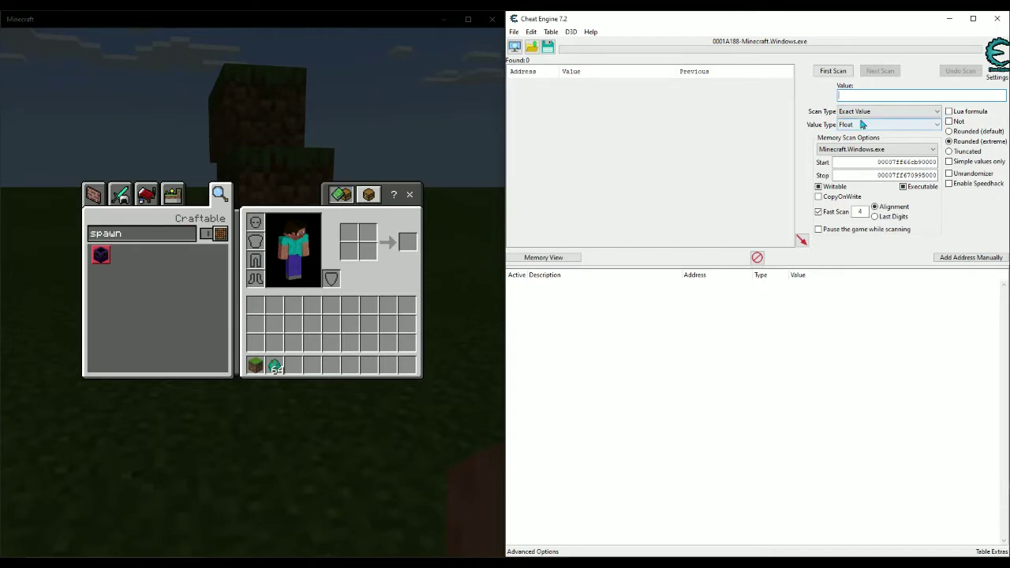
left_click(837, 188)
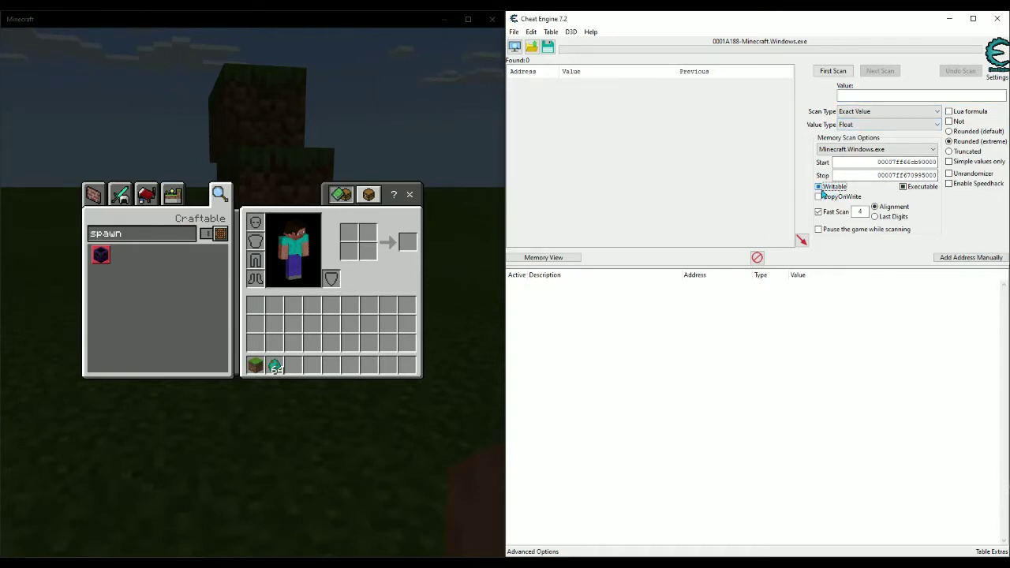
left_click(824, 191)
left_click(874, 127)
left_click(852, 96)
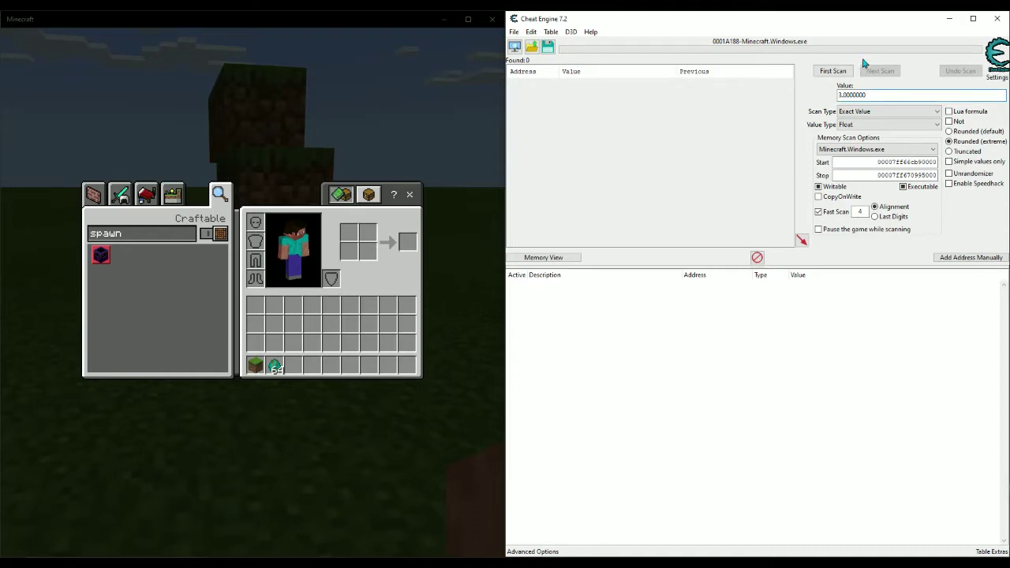
left_click(835, 71)
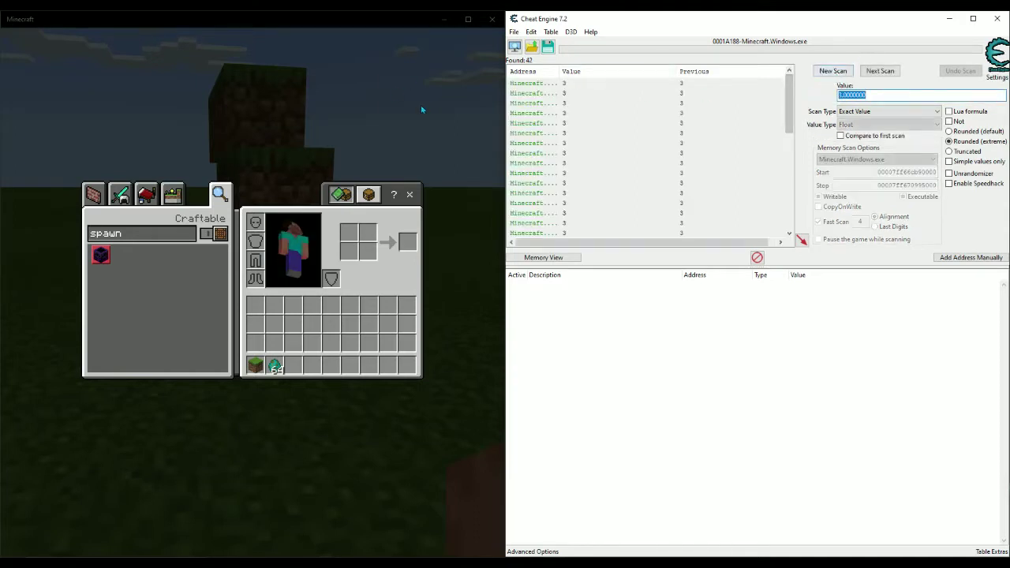
Add all the found scan results to the address list.
mouse_move(790, 105)
left_mouse_down()
mouse_move(790, 179)
mouse_move(791, 96)
left_mouse_up()
left_click(698, 85)
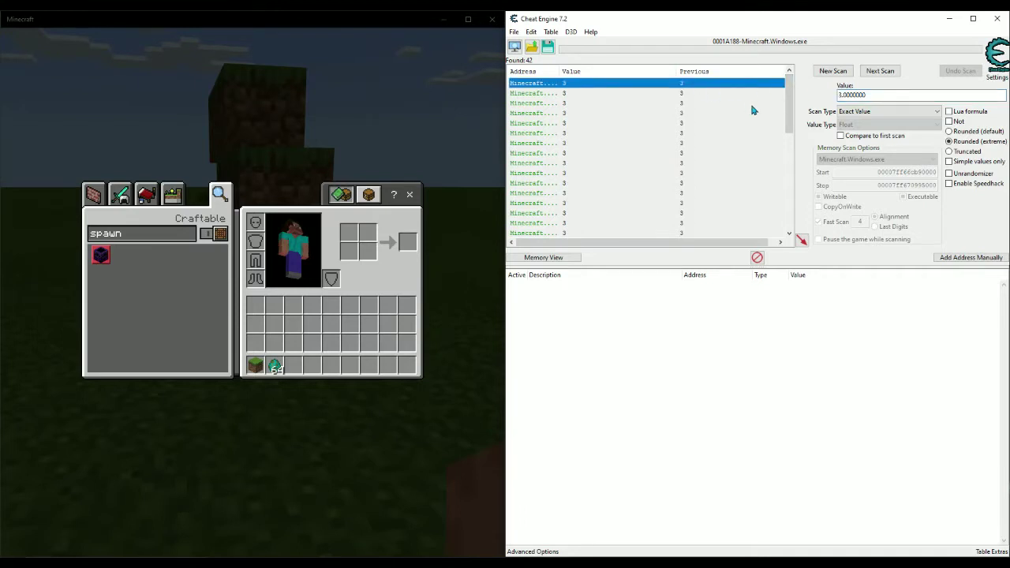
key("ctrl+a")
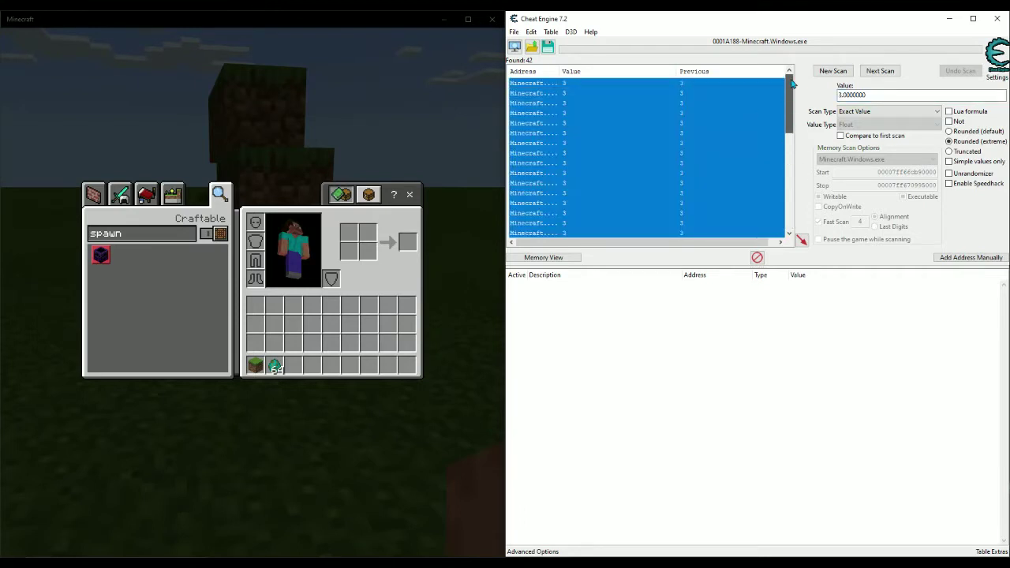
left_click(802, 241)
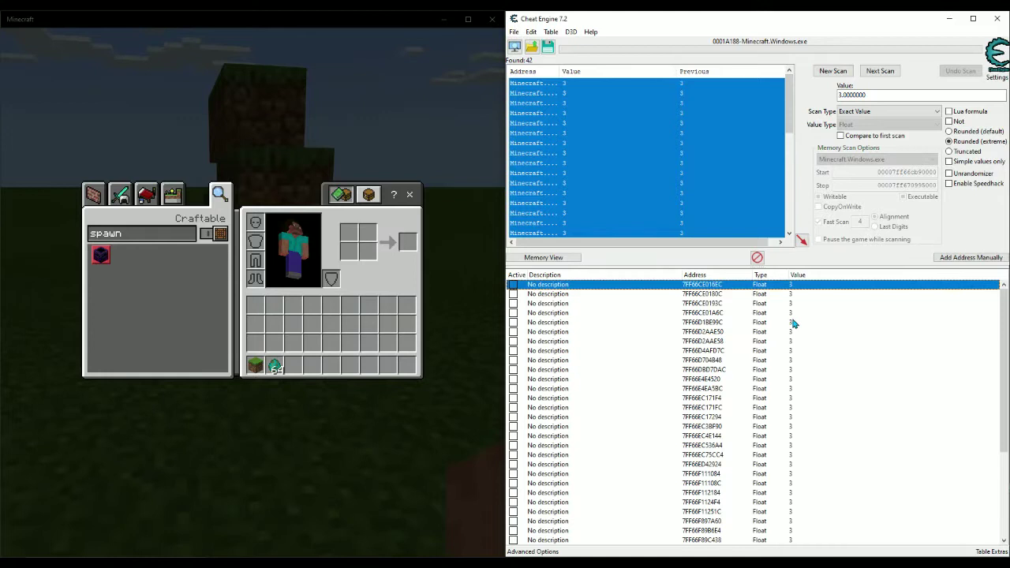
Set the value of the first 16 listed addresses, through 7FF66EC3BF90, to 7.
scroll(794, 324, "down", 4)
scroll(794, 324, "up", 4)
scroll(790, 438, "down", 5)
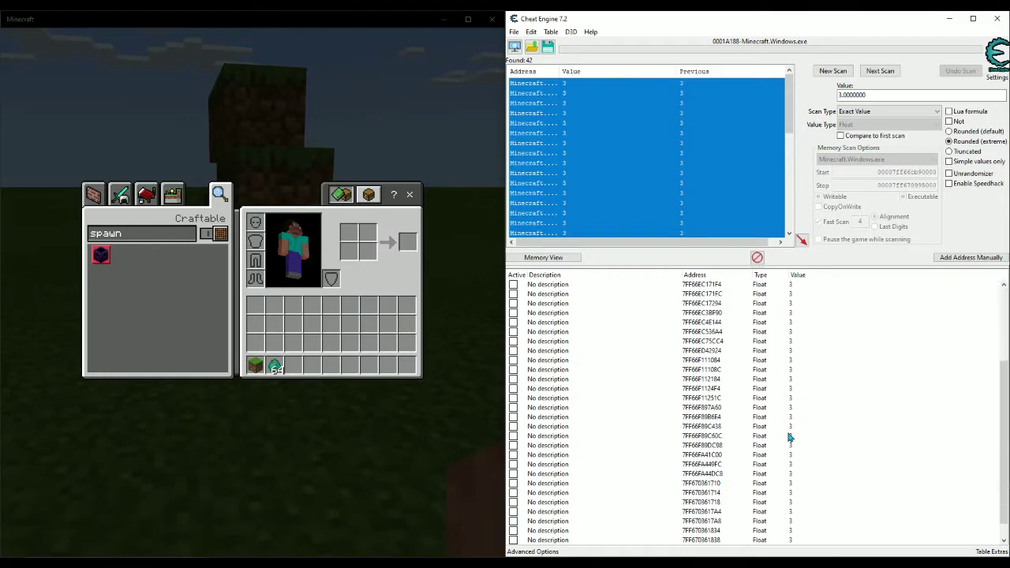
scroll(790, 437, "up", 5)
left_click(792, 427, "shift")
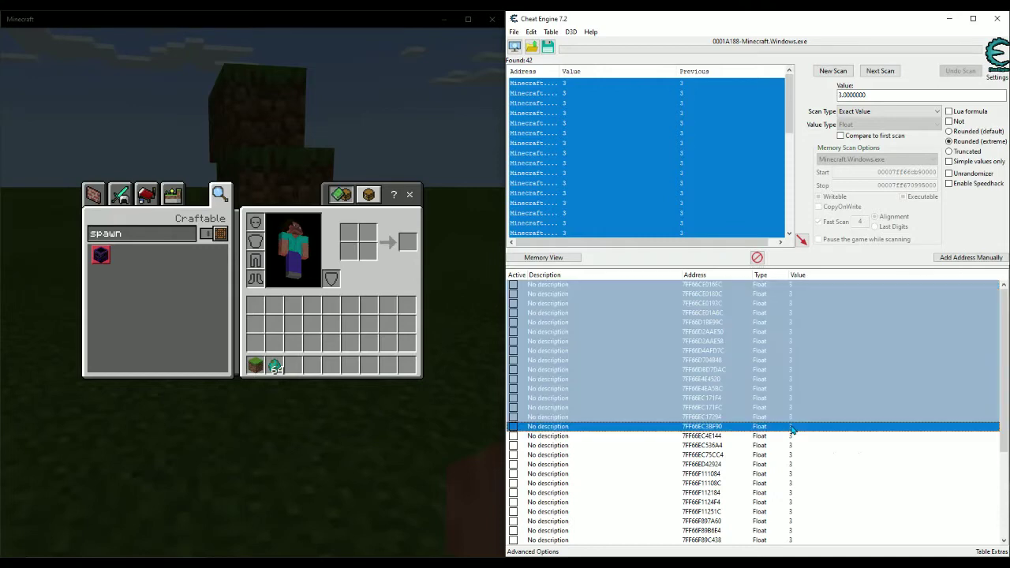
double_click(793, 427)
type("7")
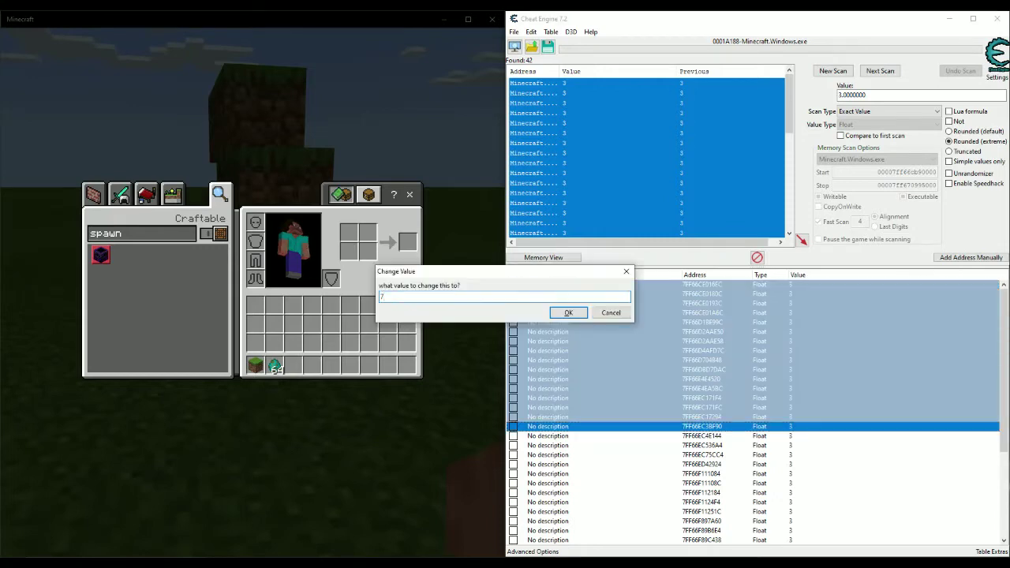
key("Return")
Return to the game and attack the trapped zombie from a distance to test the changed values.
left_click(390, 406)
key("Escape")
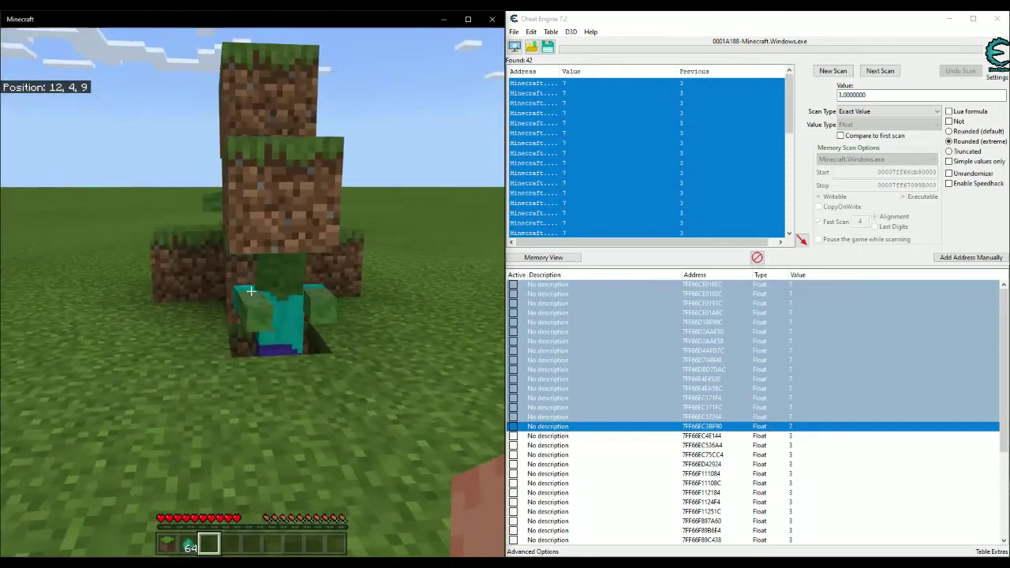
key("d")
left_click(251, 291)
left_click(251, 291)
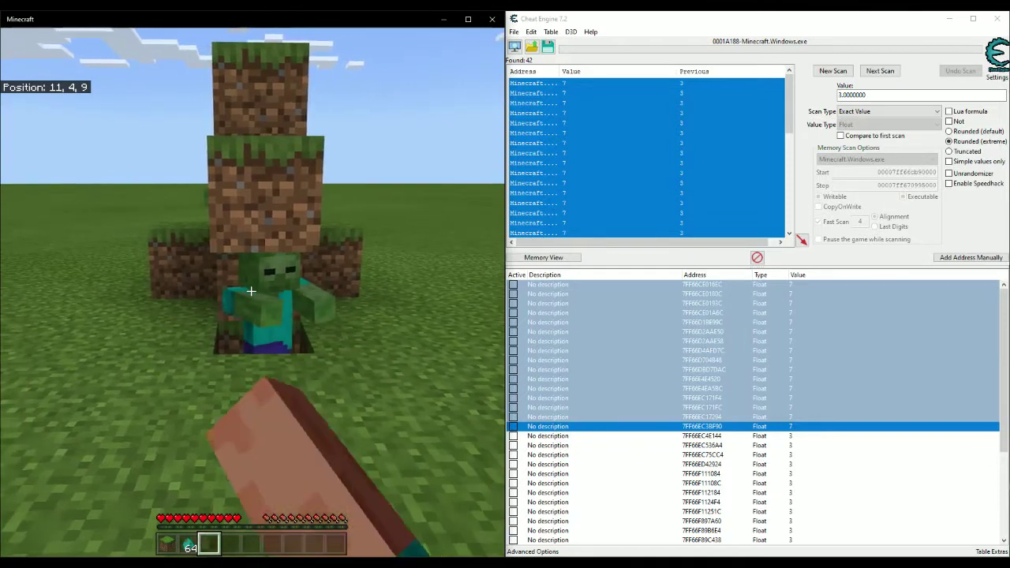
Restore the selected 16 addresses to 3 and remove them from the address list.
key("e")
double_click(829, 429)
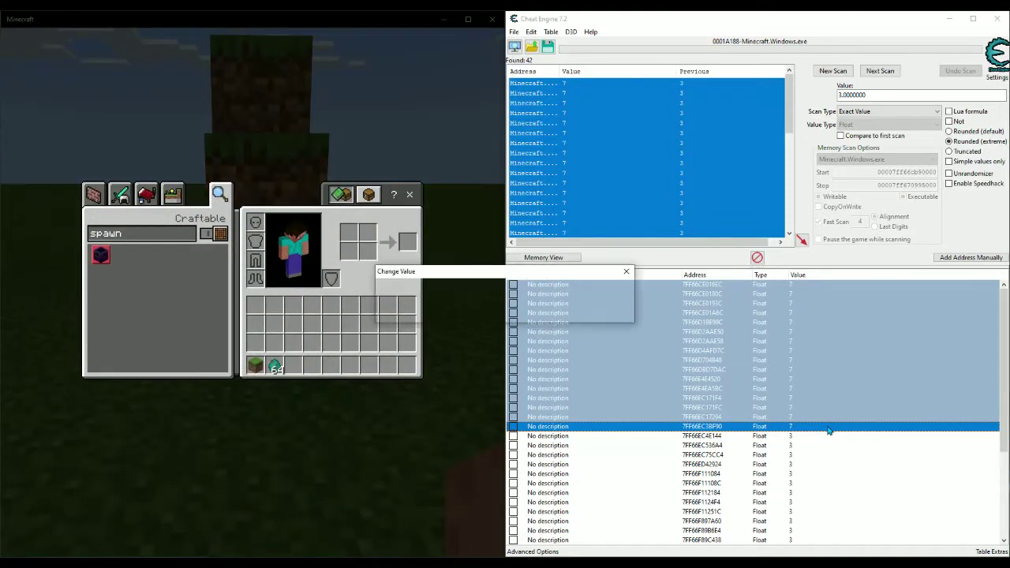
type("3")
key("Return")
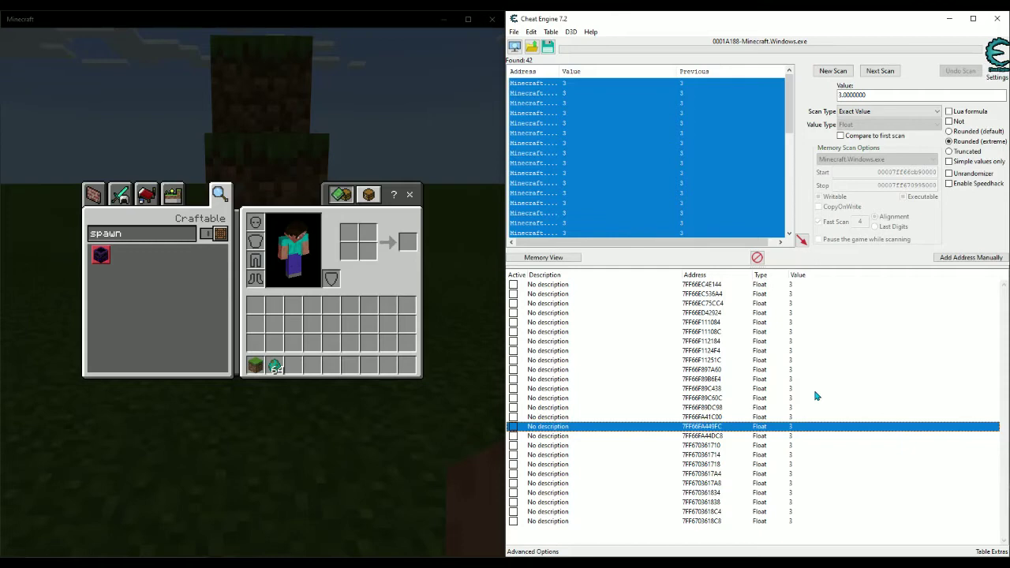
Set the addresses from 7FF66EC4E144 through 7FF66F89DC98 to 7.
left_click(804, 289)
left_click(799, 409, "shift")
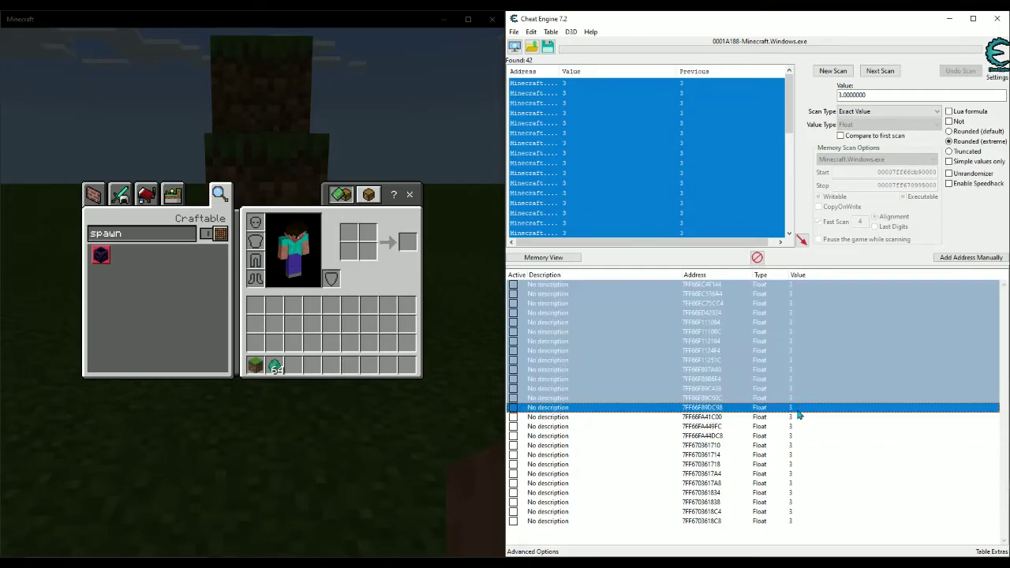
double_click(799, 409)
type("7")
key("Return")
Attack the zombie in the game to test the second group of addresses, then reopen the inventory.
left_click(480, 398)
key("e")
left_click(253, 293)
key("e")
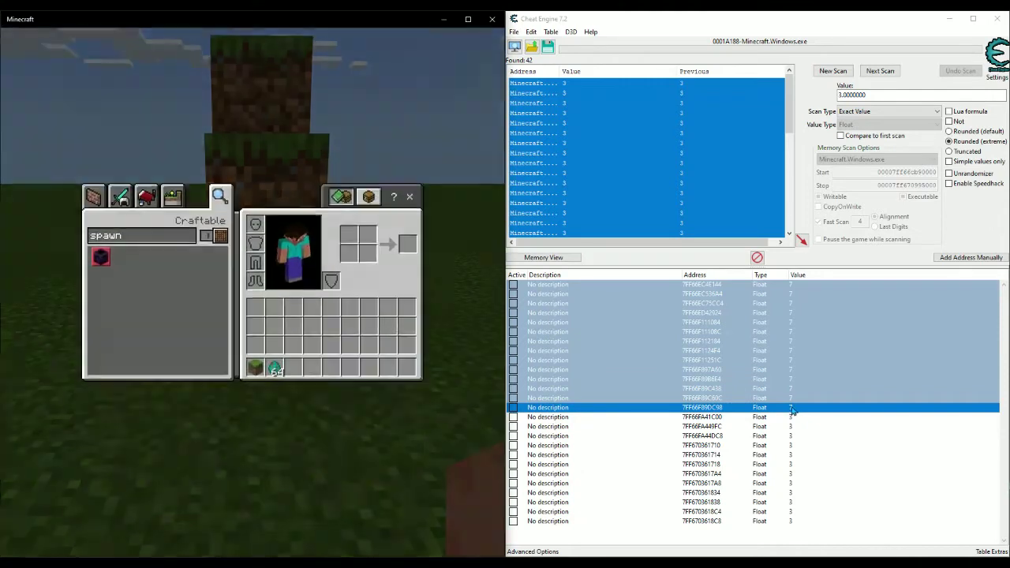
Restore the addresses through 7FF66F89DC98 to 3 and delete them from the address list.
left_click(796, 410)
double_click(805, 409)
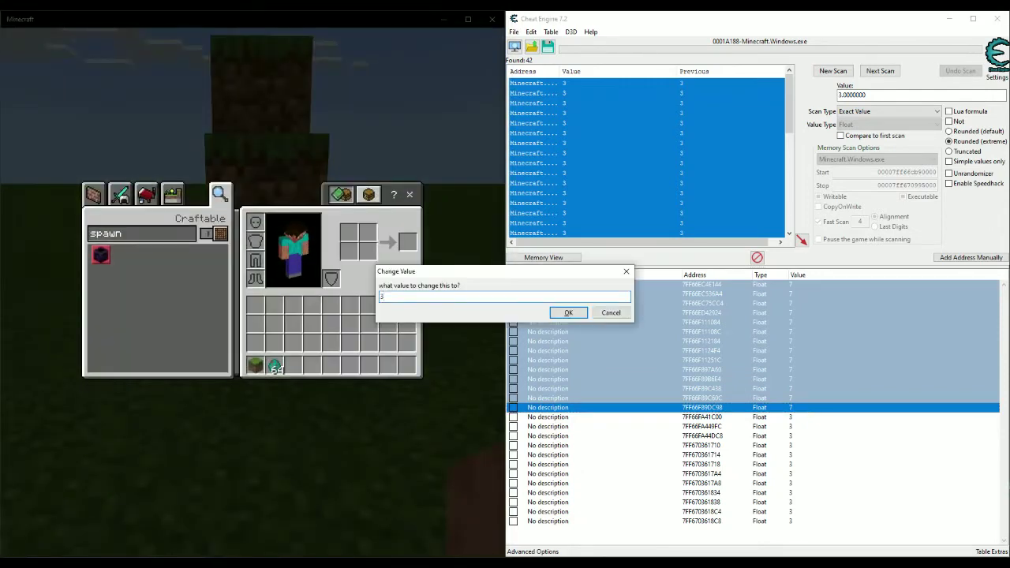
key("Return")
key("Delete")
key("Return")
Set the addresses from 7FF66FA41C00 through 7FF6703617A4 to 7.
left_click(790, 285)
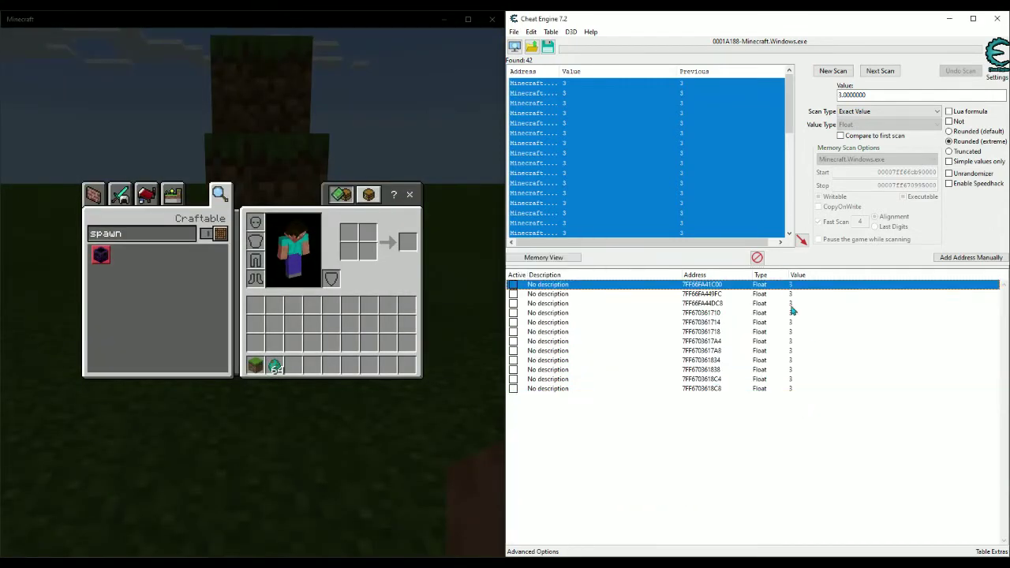
left_click(791, 344, "shift")
key("Return")
type("7")
key("Return")
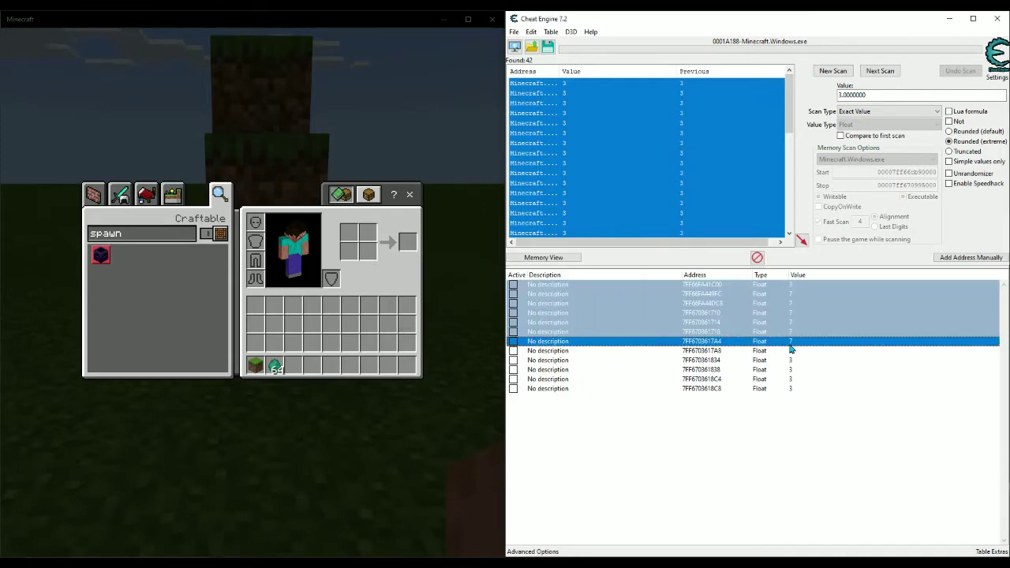
Attack the zombie in the game to test the third group of addresses, then reopen the inventory.
left_click(462, 370)
key("e")
left_click(251, 292)
key("e")
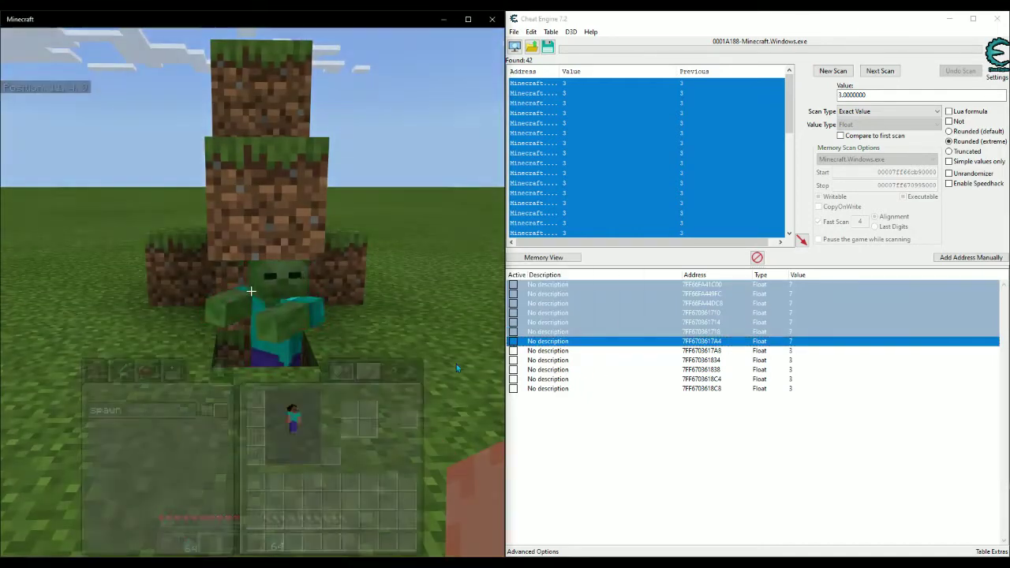
Delete the last five addresses, 7FF6703617A8 through 7FF6703618C8, from the address list.
left_click(782, 352)
left_click(777, 389, "shift")
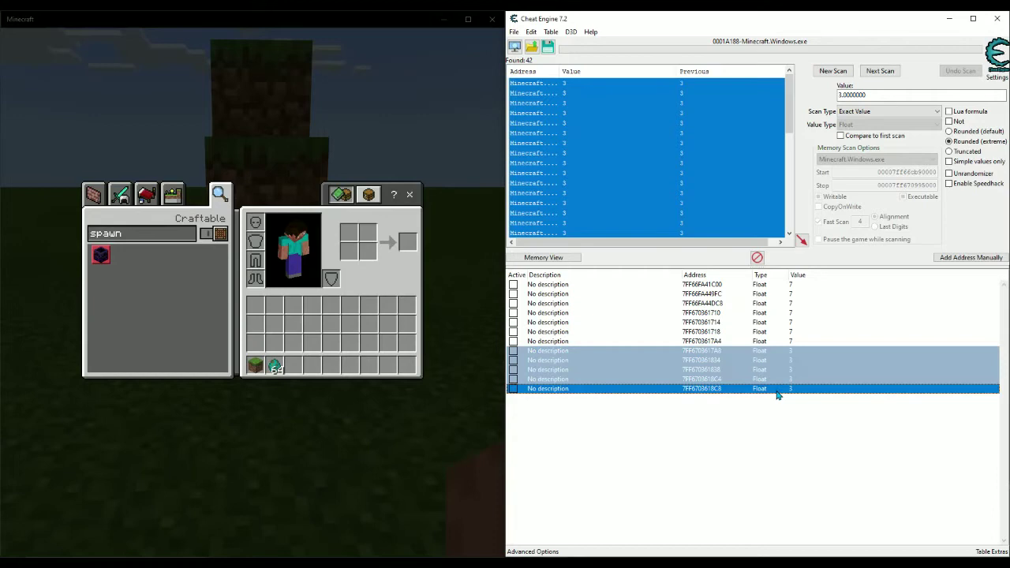
key("Delete")
Set the first four remaining addresses, 7FF66FA41C00 through 7FF670361710, back to 3.
left_click(792, 288)
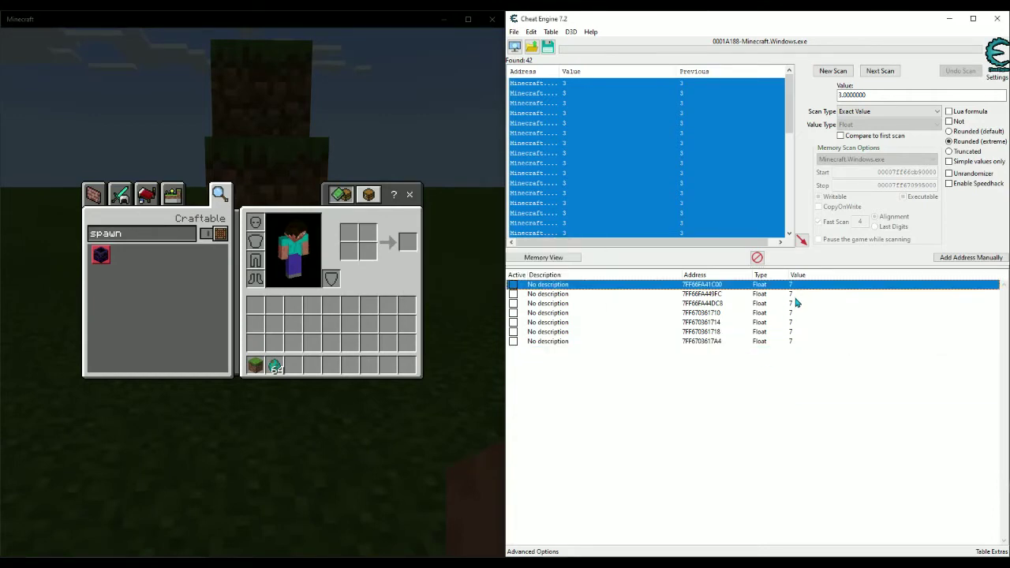
left_click(792, 315, "shift")
key("Return")
type("3")
key("Return")
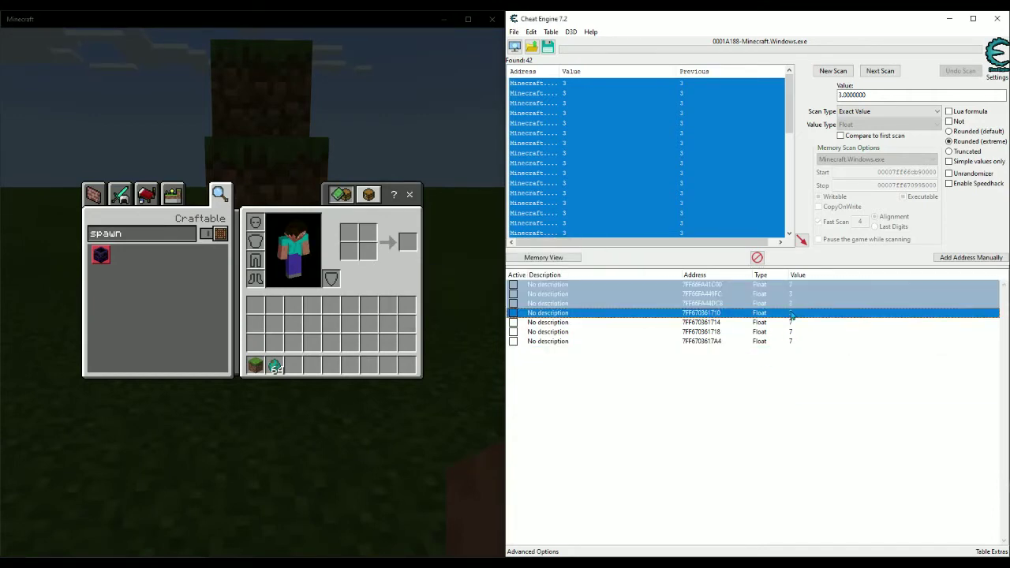
Attack the zombie in the game with only the last three addresses changed, then reopen the inventory.
left_click(467, 295)
key("Escape")
left_click(251, 291)
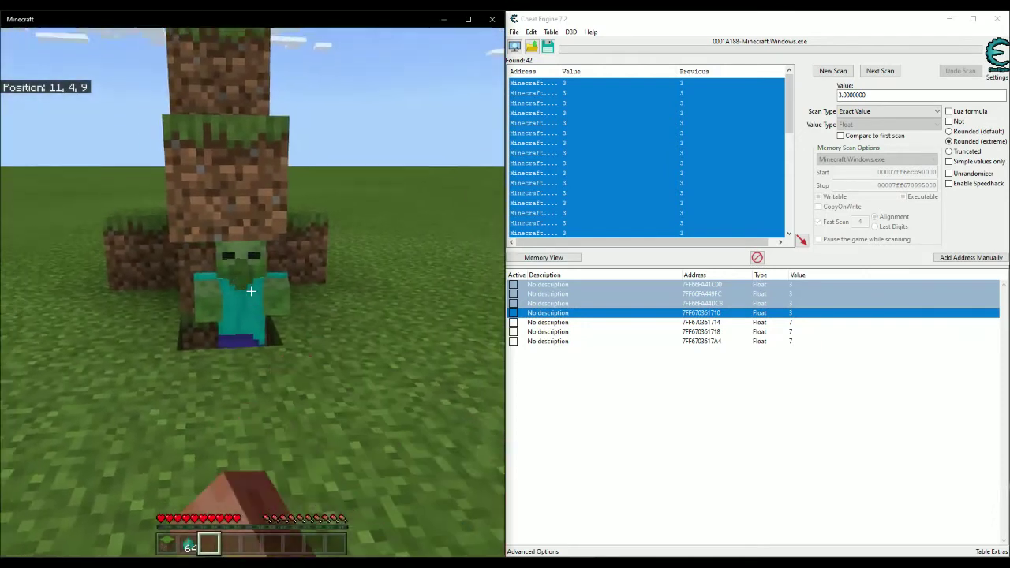
left_click(251, 291)
key("e")
Delete the last three addresses, 7FF670361714 through 7FF6703617A4, from the address list.
left_click(793, 322)
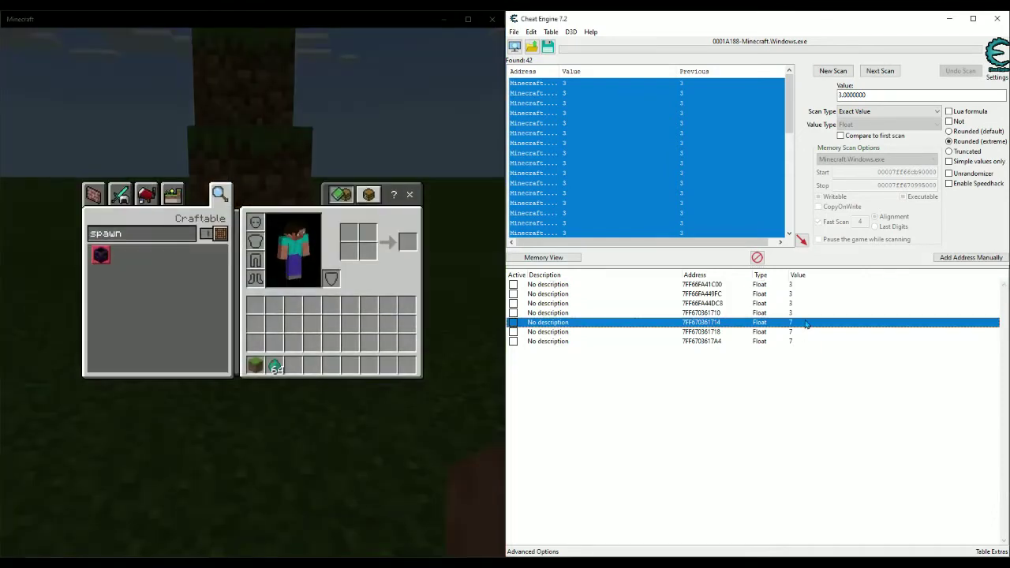
left_click(795, 341, "shift")
key("Delete")
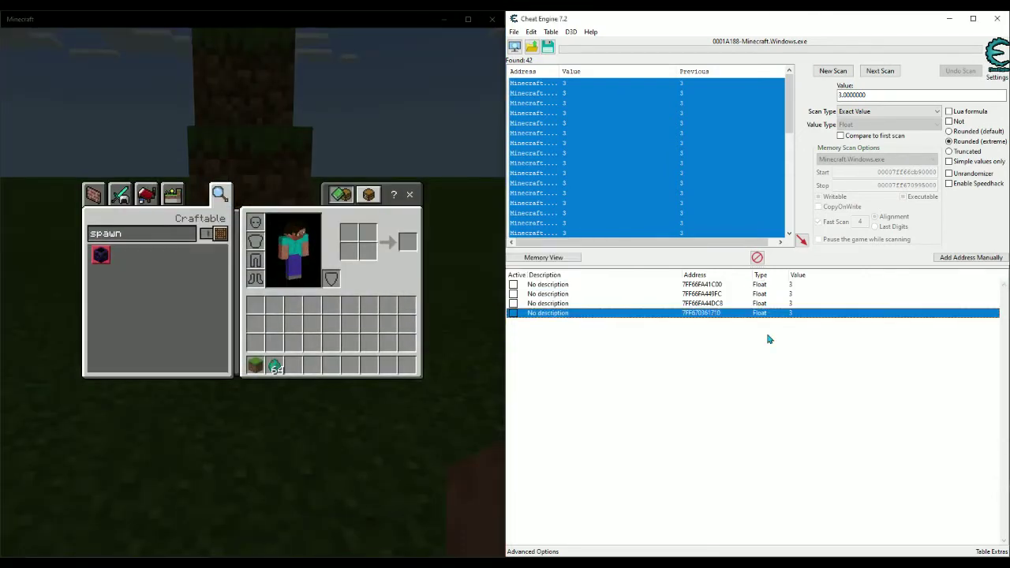
Set the first two addresses, 7FF66FA41C00 and 7FF66FA449FC, to 7.
left_click(772, 286)
left_click(767, 295, "shift")
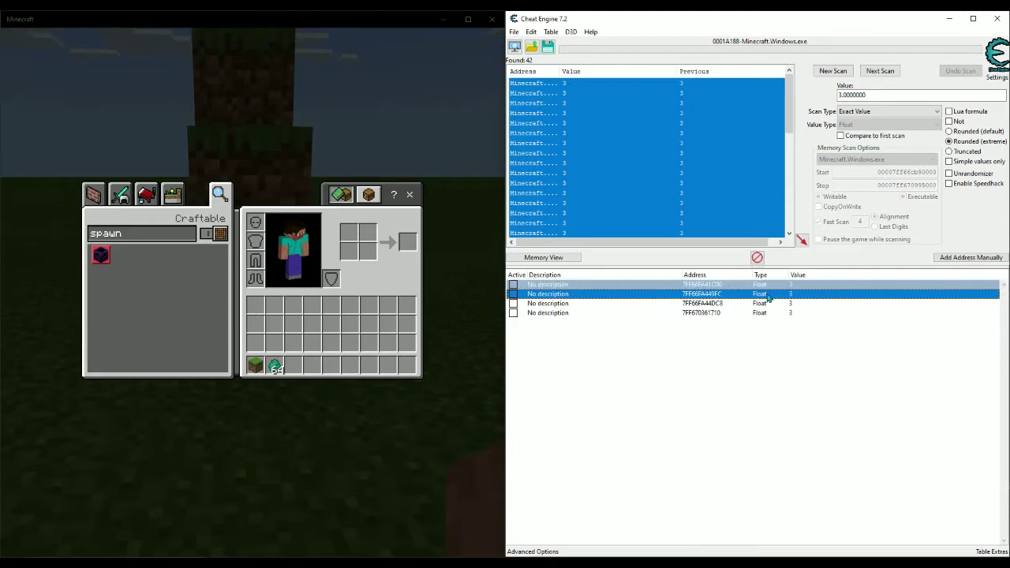
key("Return")
type("7")
key("Return")
Attack the zombie in the game with only the first two addresses changed, then reopen the inventory.
left_click(408, 321)
key("e")
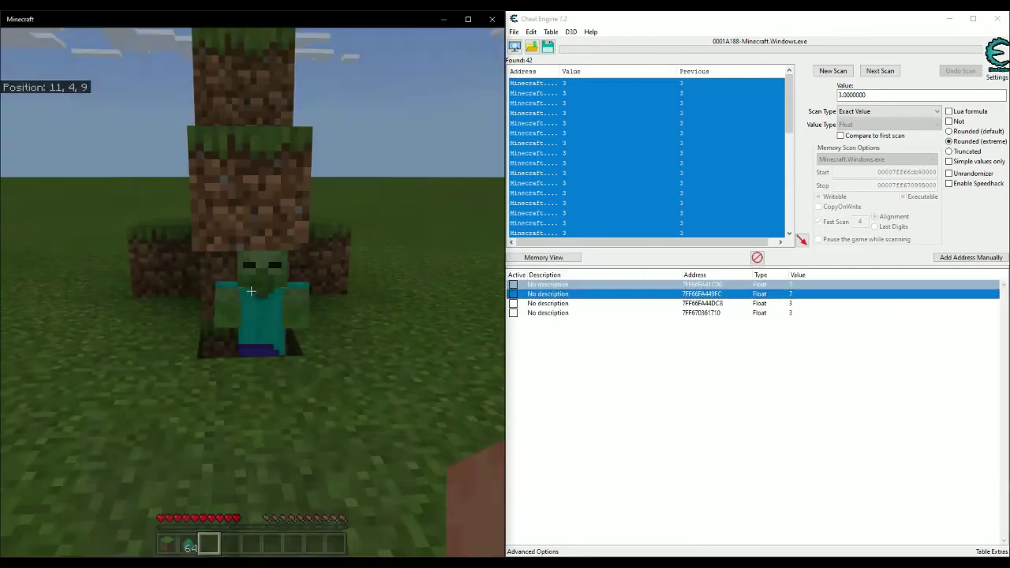
left_click(252, 292)
key("e")
Delete the last two addresses, 7FF66FA44DC8 and 7FF670361710, from the address list.
left_click(675, 303)
left_click(686, 313, "shift")
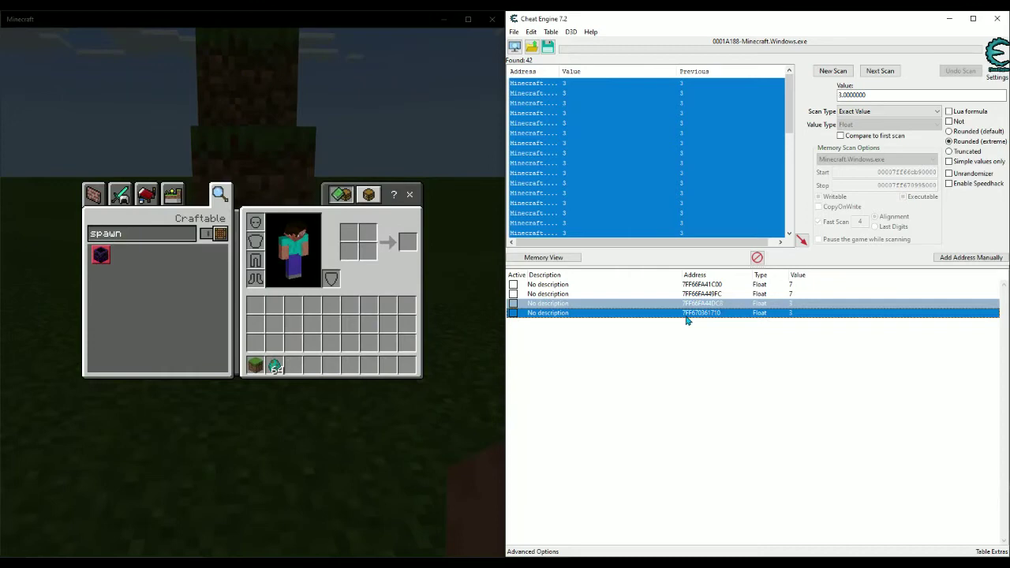
key("Delete")
key("Return")
Set address 7FF66FA41C00 back to 3, test the reach on the zombie in the game, and reopen the inventory.
left_click(715, 287)
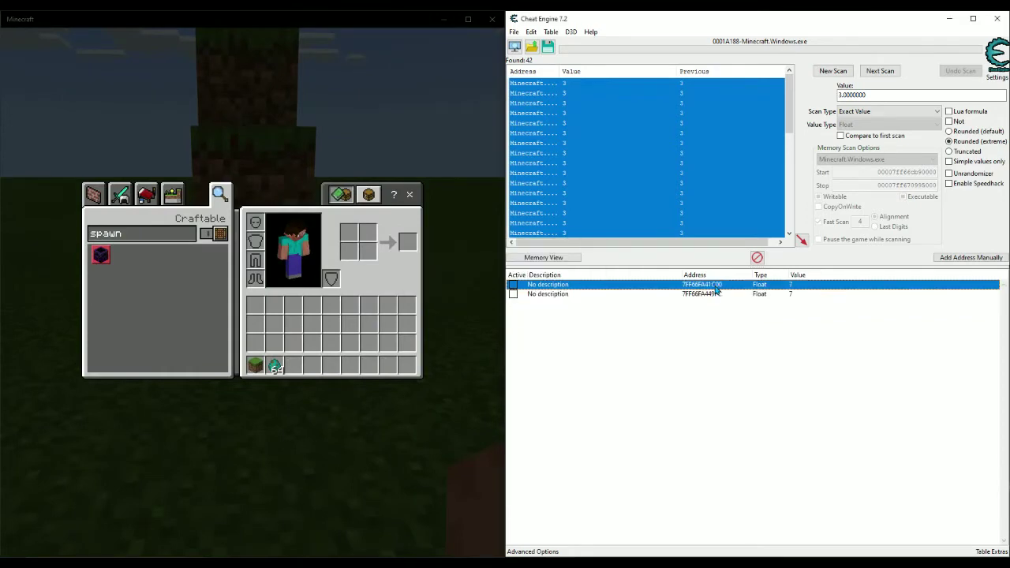
left_click(463, 316)
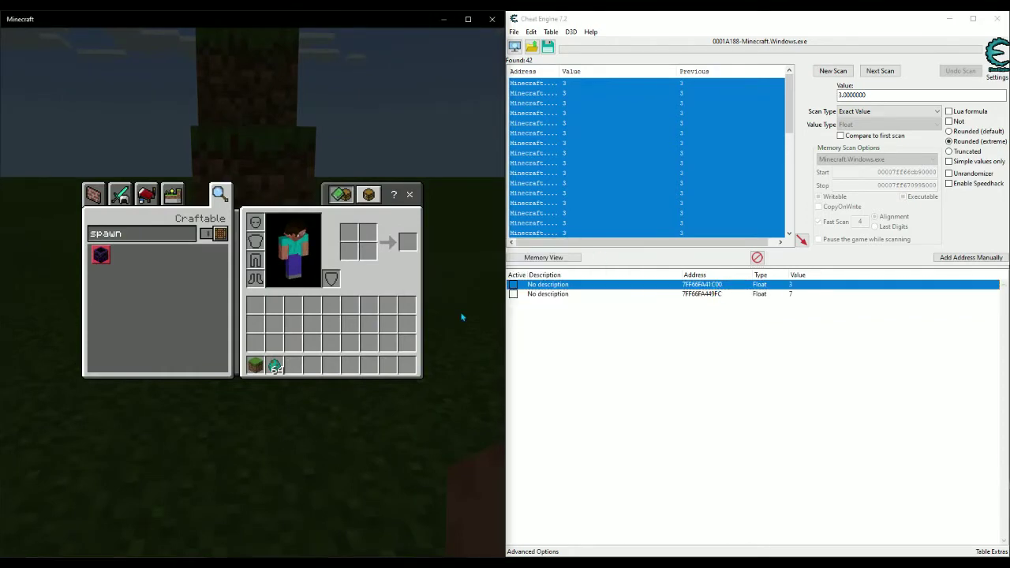
key("Escape")
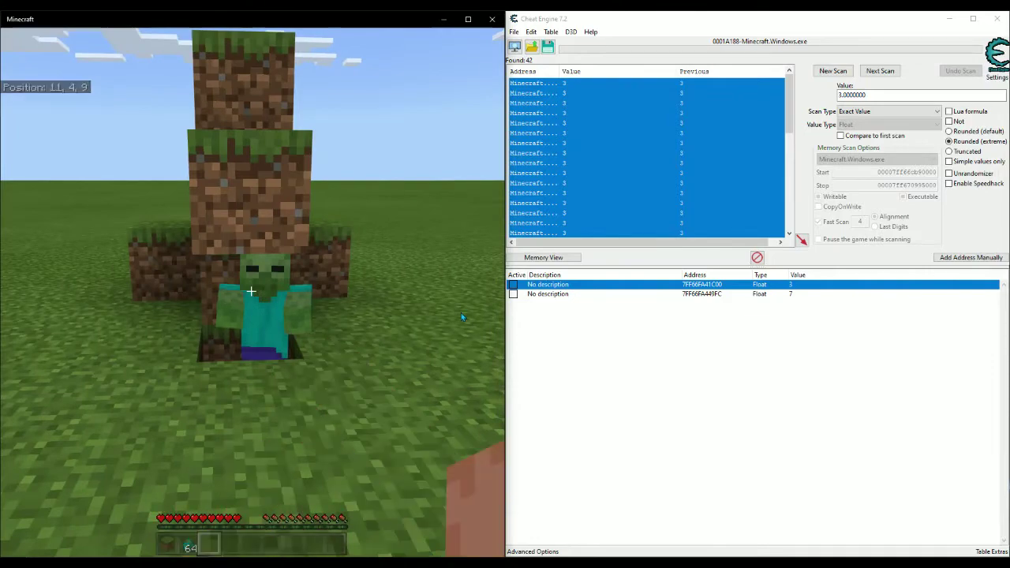
key("e")
Reset address 7FF66FA449FC to 3 and delete it from the address list.
left_click(752, 295)
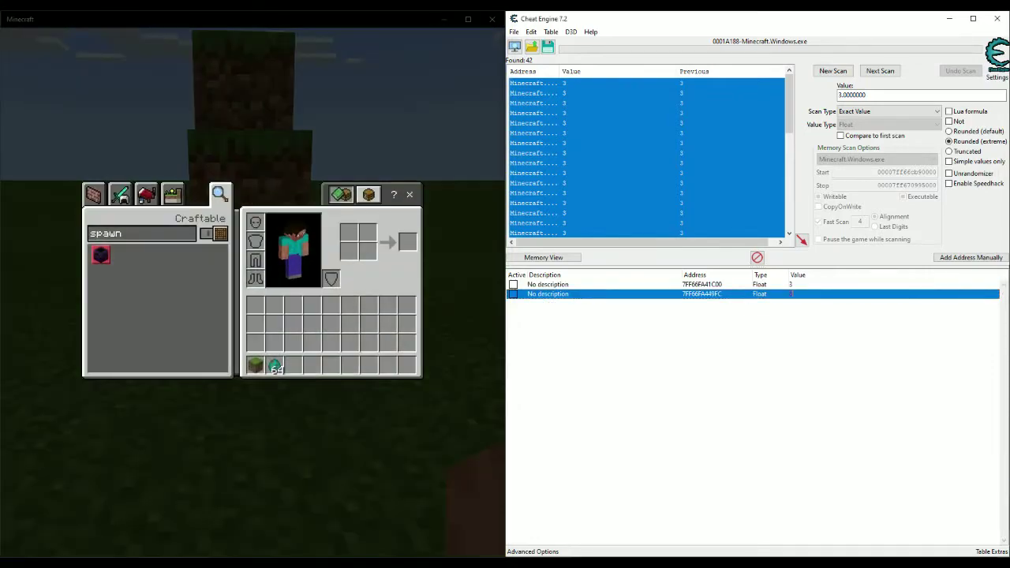
key("Delete")
key("Return")
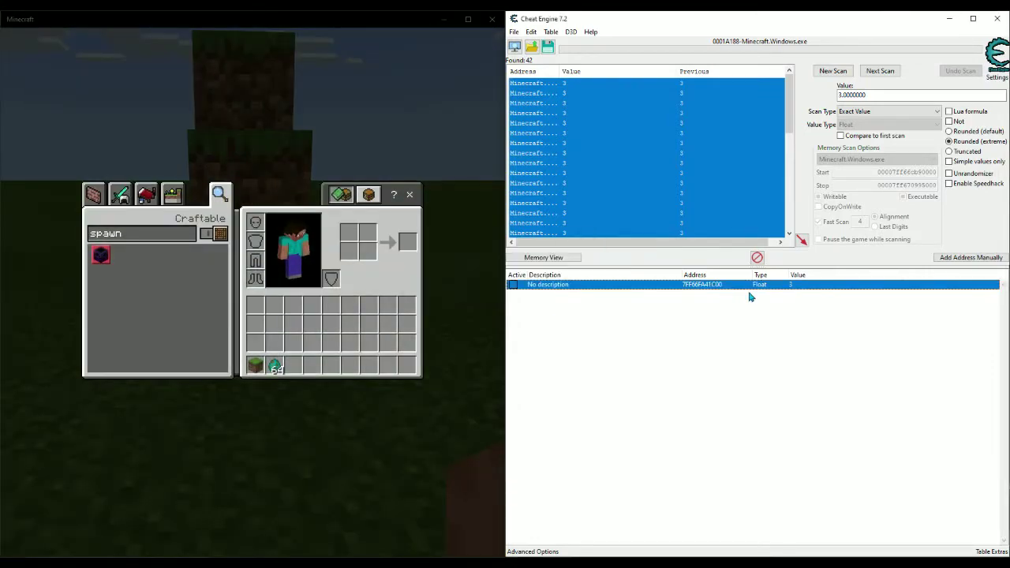
Attack the zombie in the game with the only remaining address at 3, then reopen the inventory.
left_click(308, 326)
key("Escape")
left_click(251, 291)
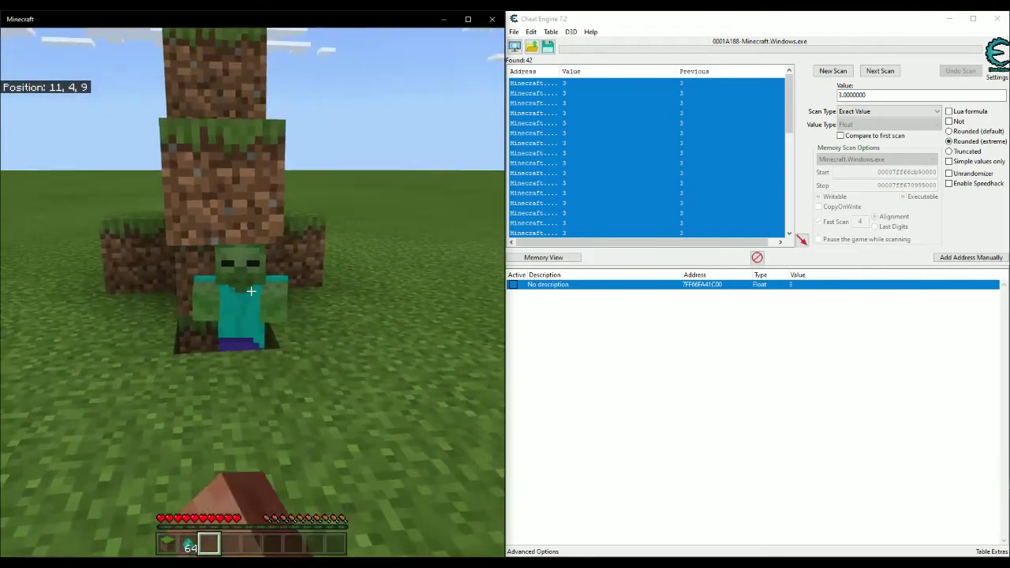
key("e")
Set address 7FF66FA41C00 to 7, attack the zombie repeatedly in the game, and reopen the inventory.
left_click(746, 288)
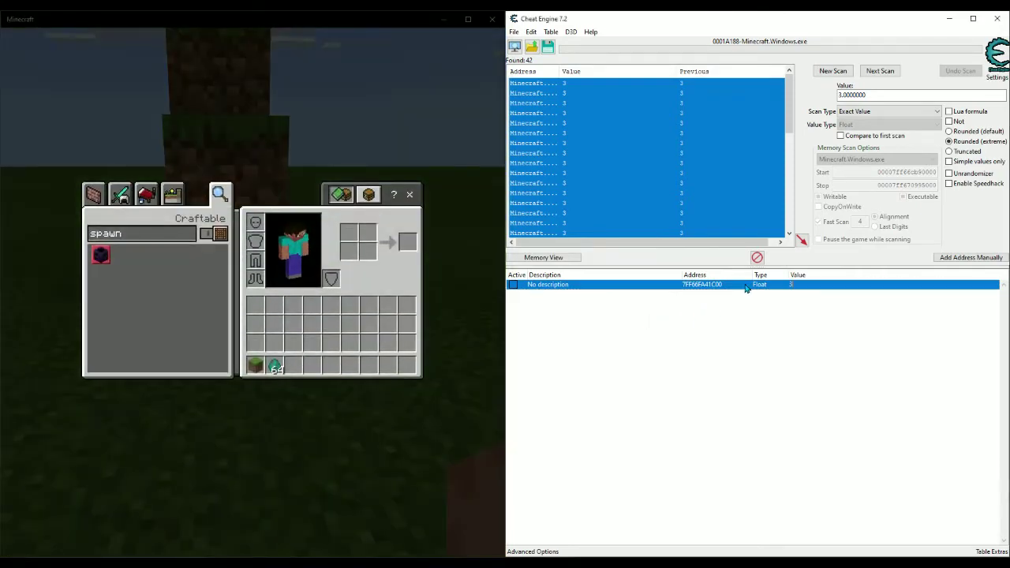
left_click(418, 307)
key("Escape")
left_click(251, 291)
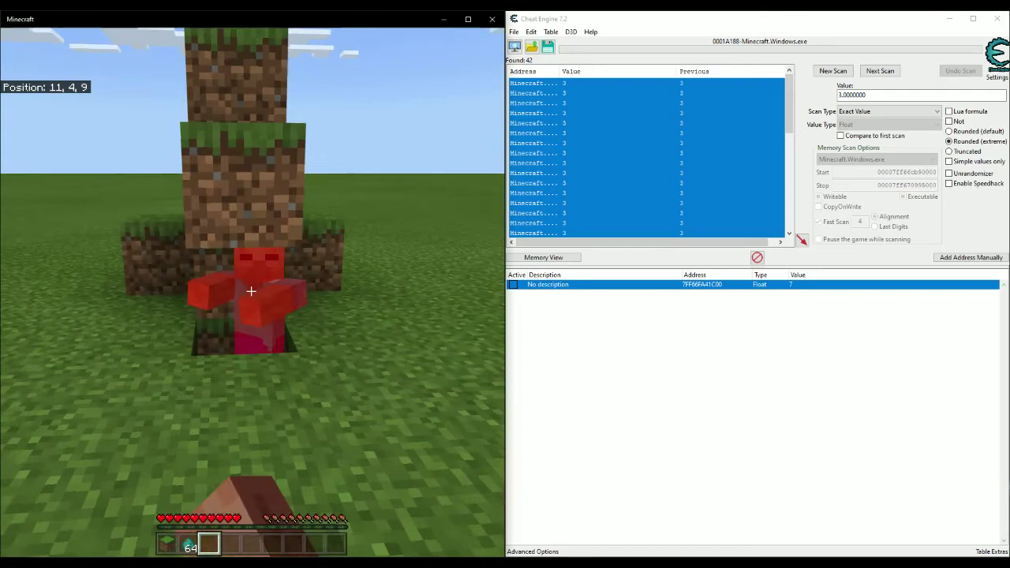
left_click(251, 291)
left_click(251, 291)
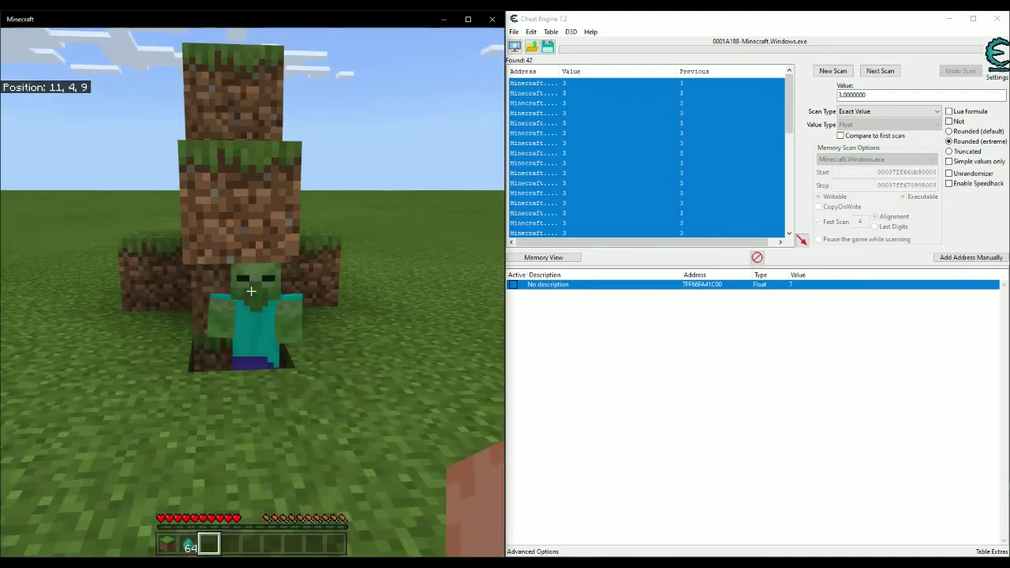
key("e")
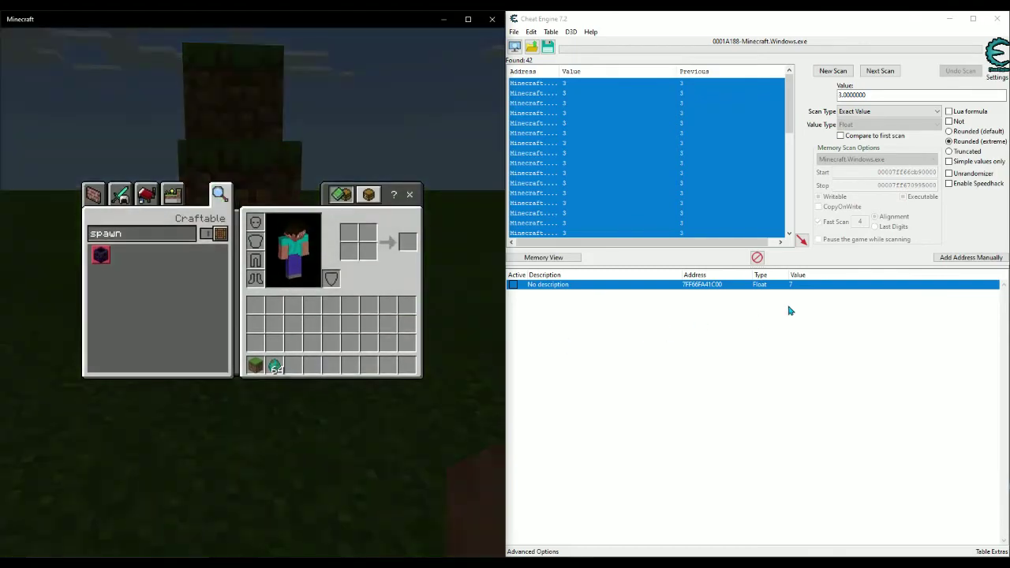
left_click(660, 322)
left_click(424, 315)
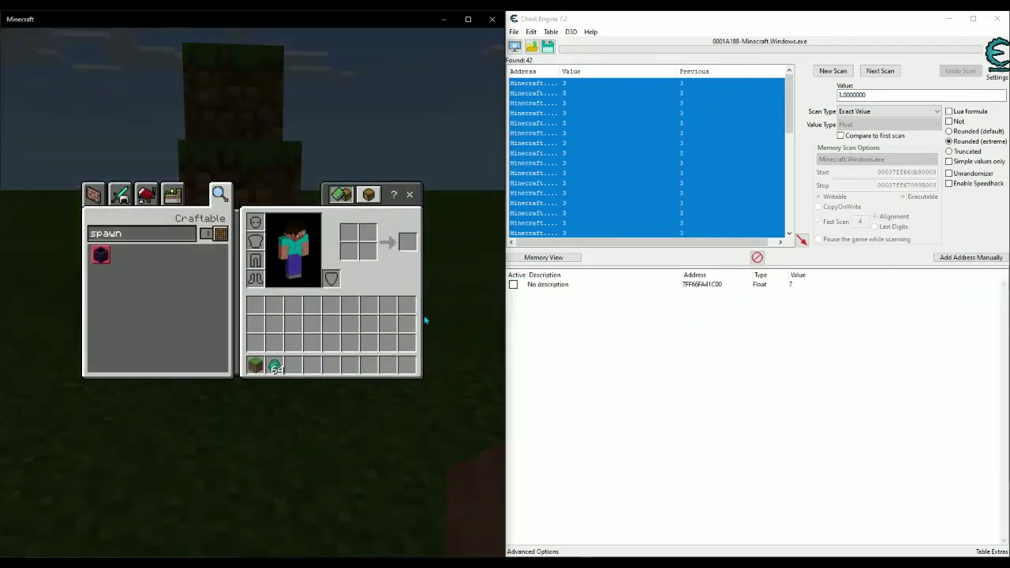
key("e")
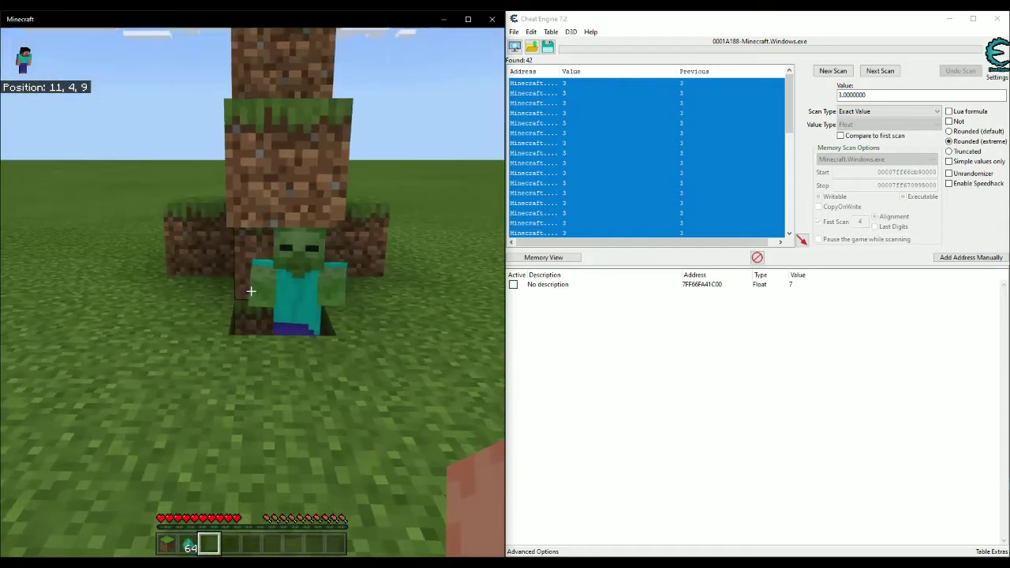
key("e")
Try a pointer scan for address 7FF66FA41C00 with a max level of 5.
left_click(733, 286)
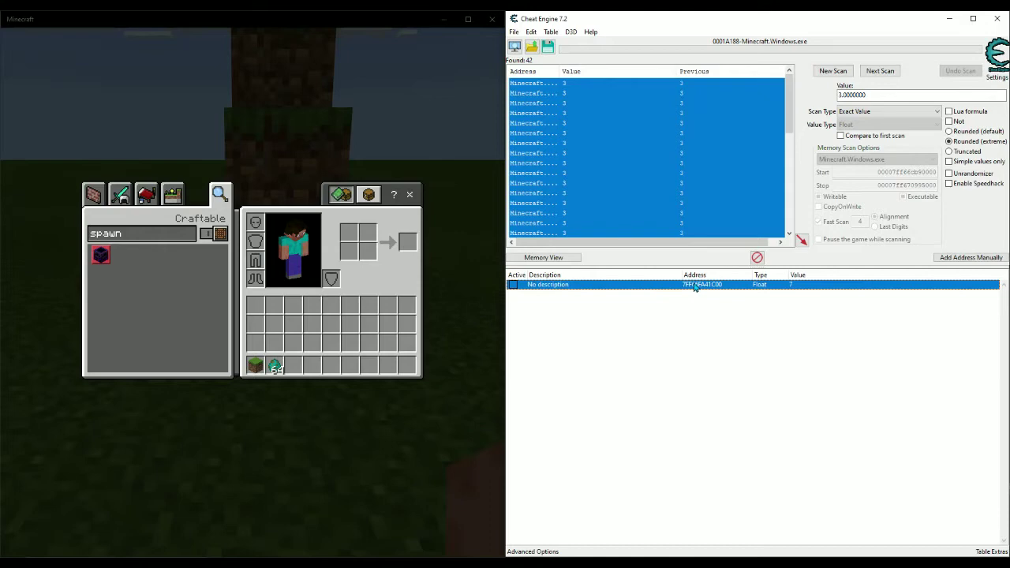
right_click(694, 286)
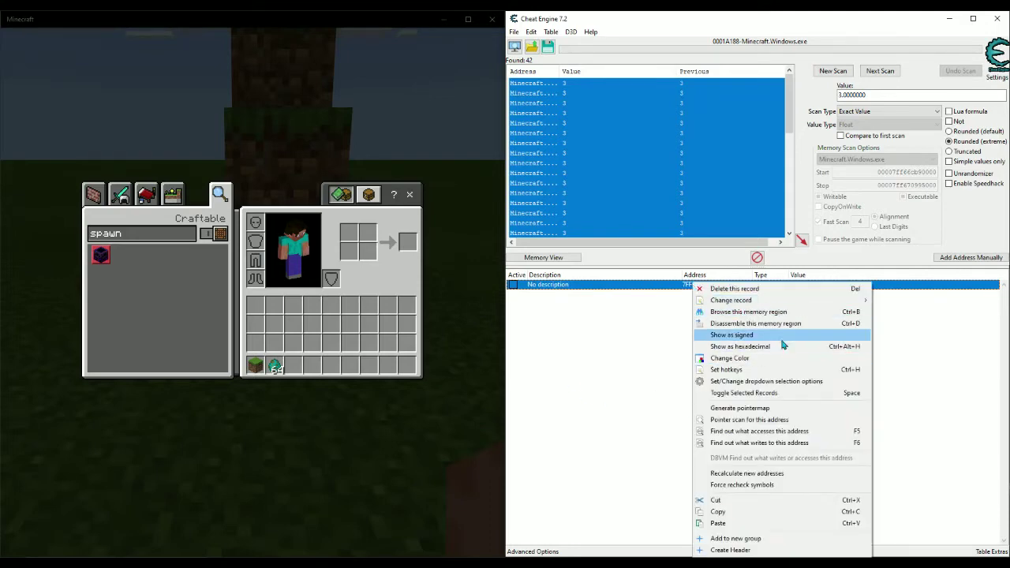
left_click(616, 417)
right_click(692, 285)
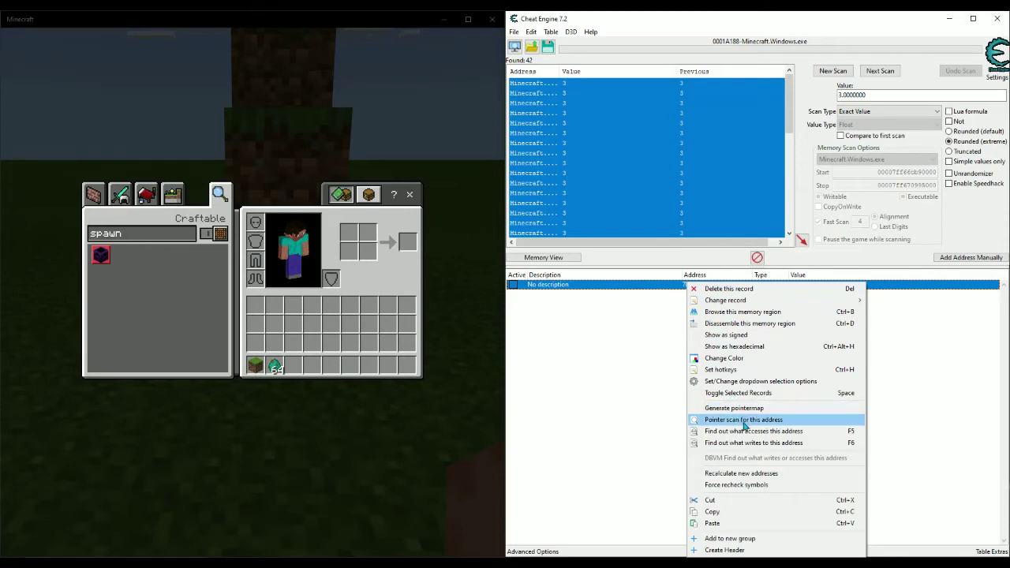
left_click(740, 420)
left_click(577, 345)
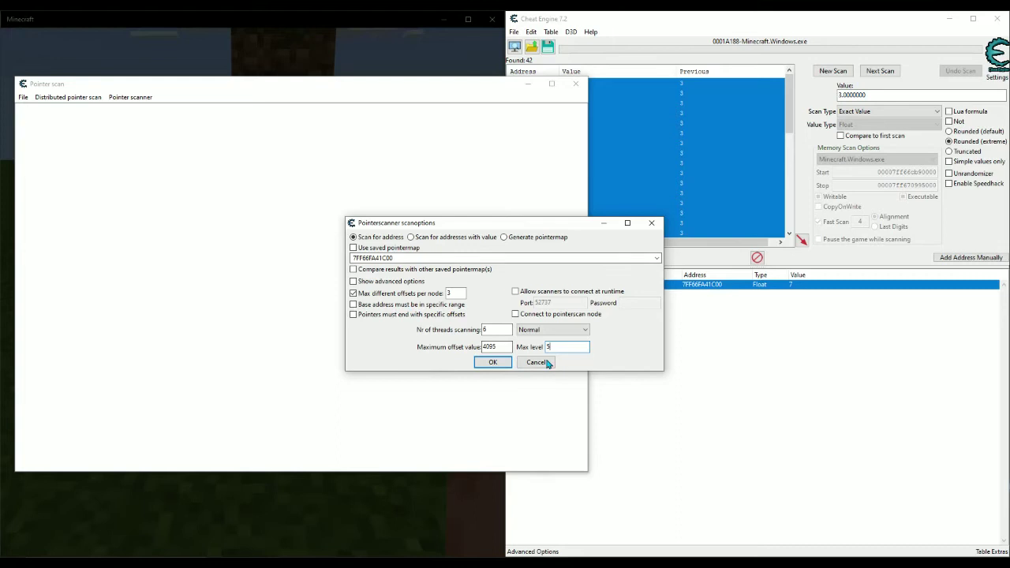
left_click(492, 362)
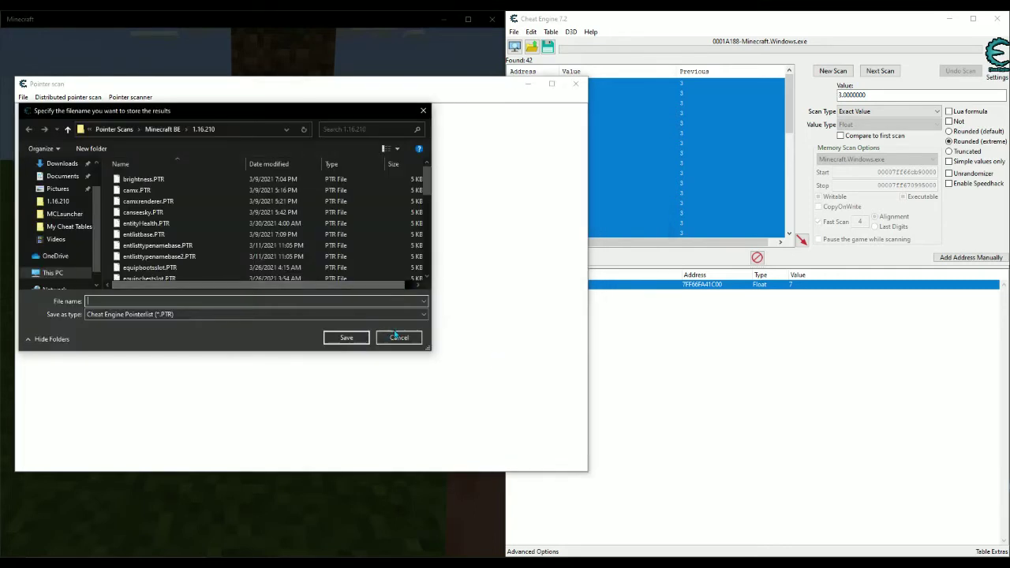
left_click(398, 338)
left_click(575, 84)
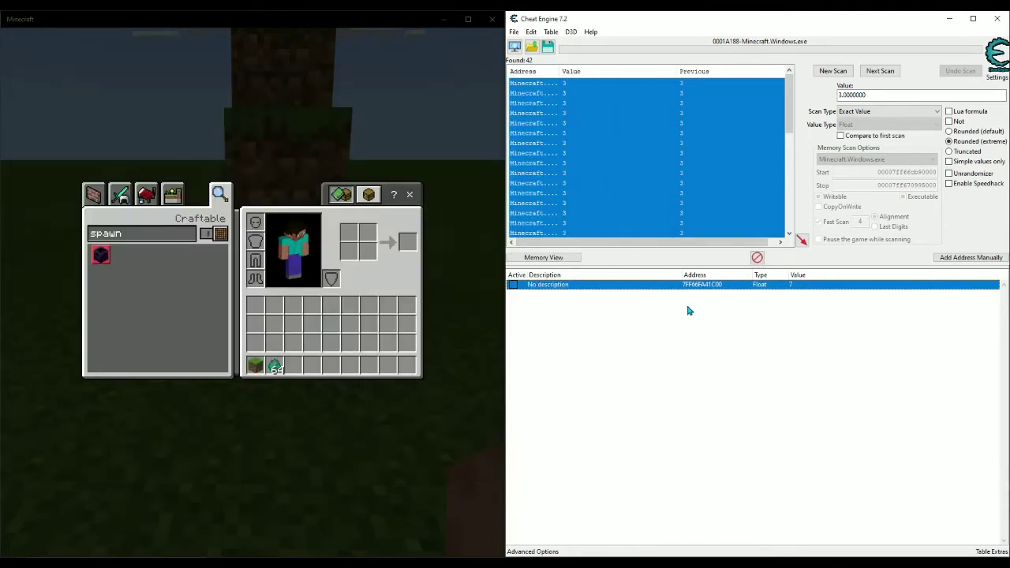
Examine how the remaining entry's address is expressed relative to the Minecraft module, closing its address settings without changes.
left_click(700, 287)
double_click(701, 288)
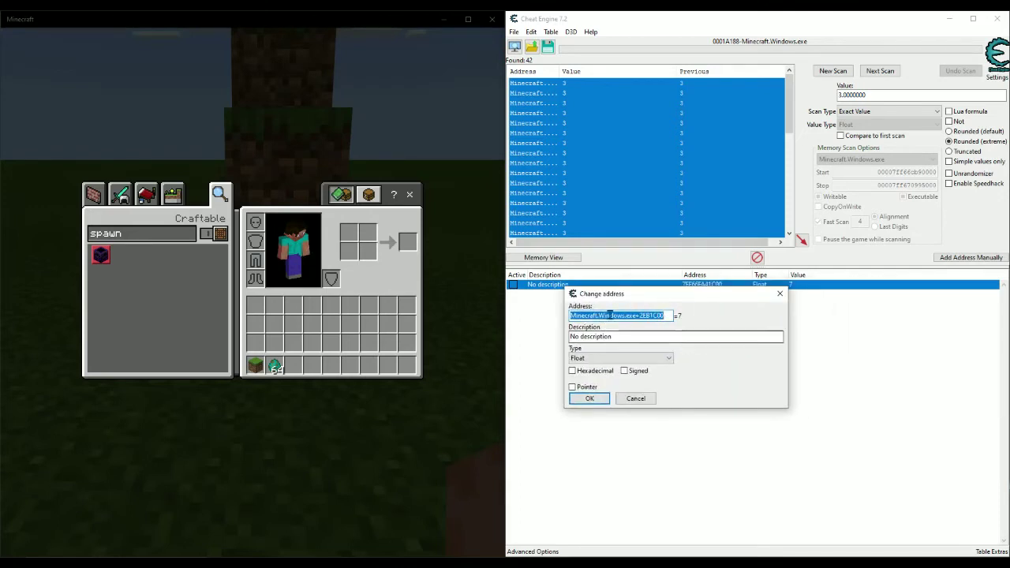
left_click(666, 316)
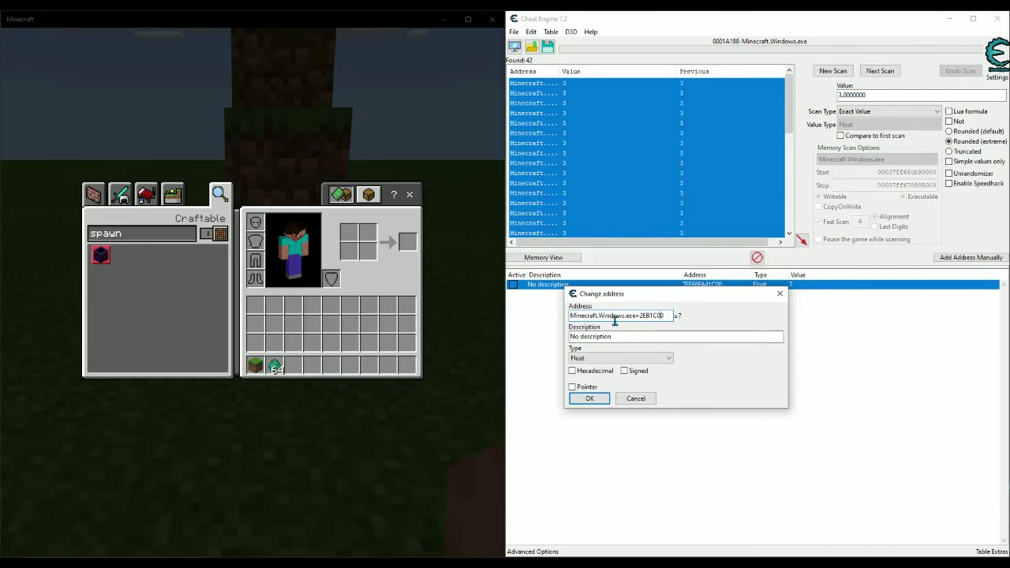
left_click(641, 398)
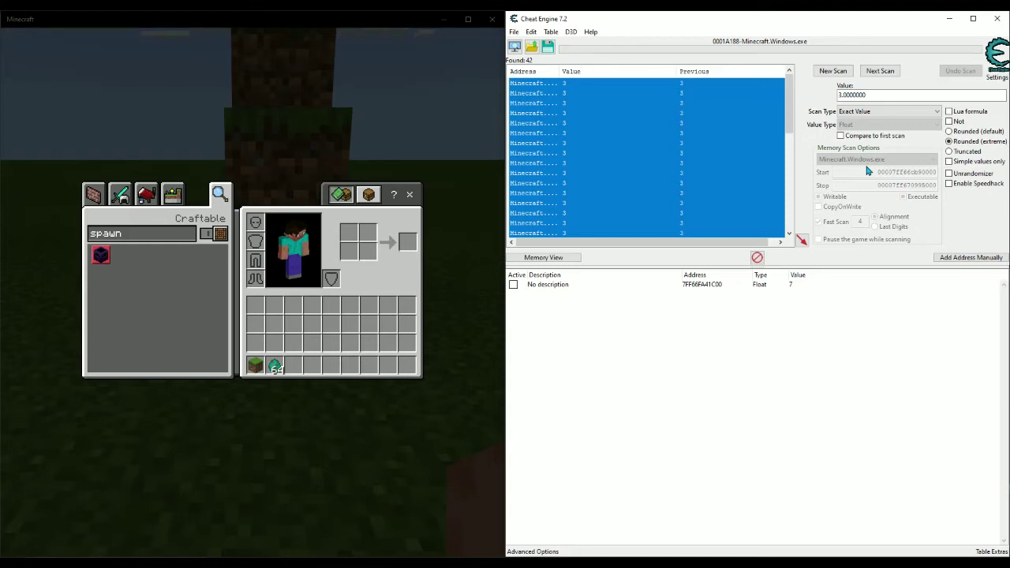
left_click(783, 287)
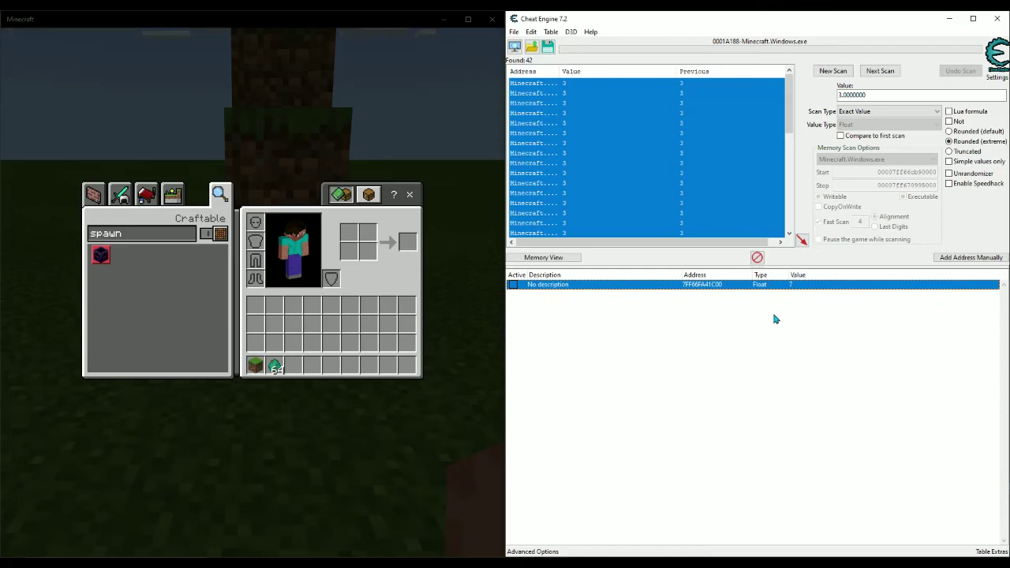
double_click(720, 292)
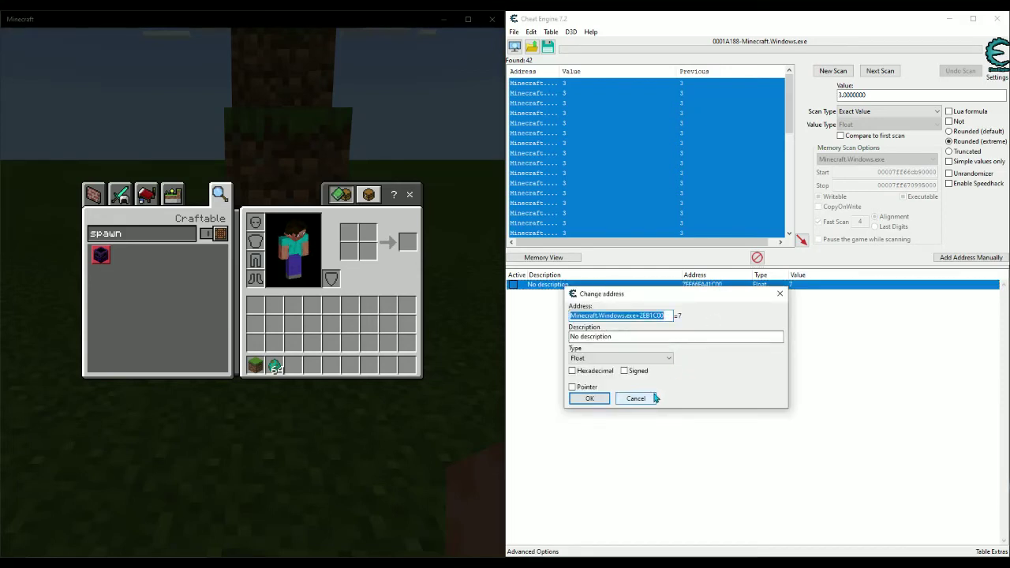
left_click(641, 401)
left_click(703, 352)
left_click(755, 291)
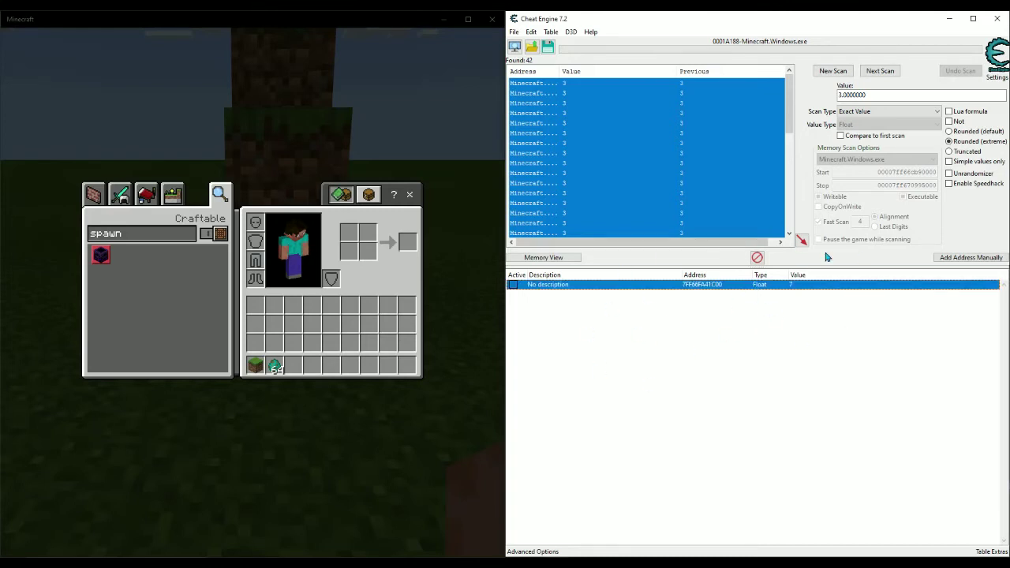
double_click(720, 291)
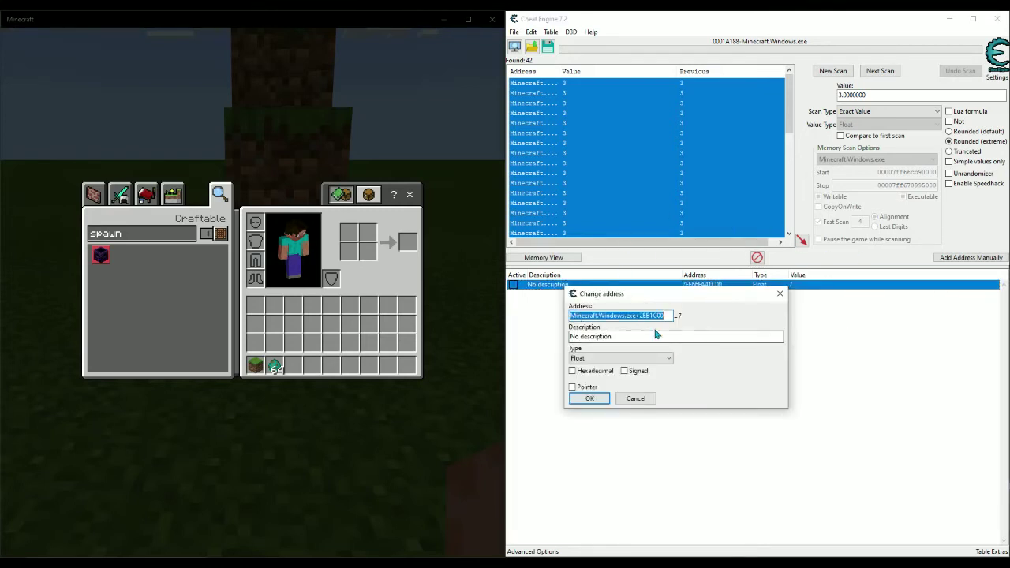
left_click(646, 399)
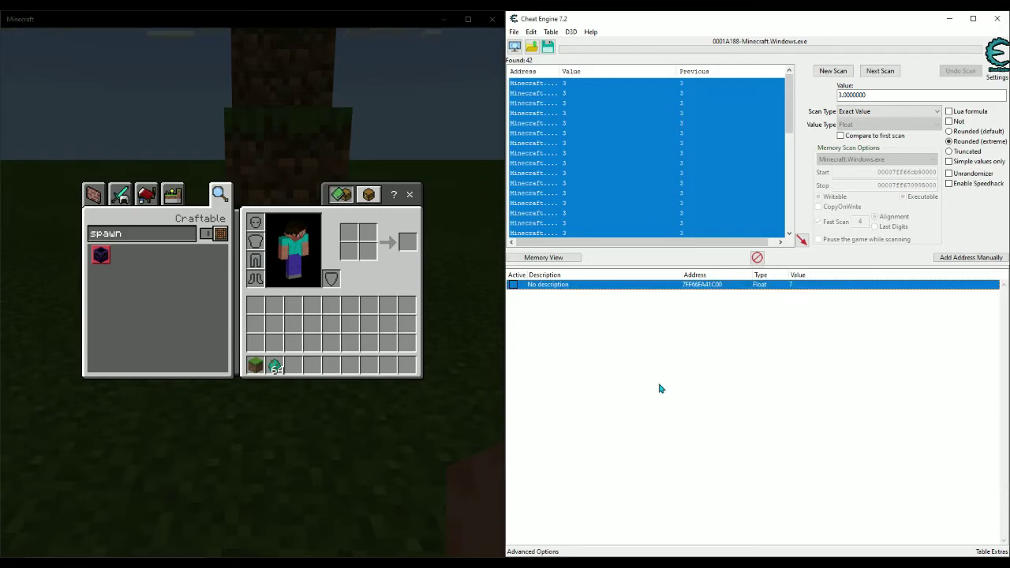
left_click(764, 337)
left_click(789, 289)
left_click(730, 315)
left_click(732, 289)
left_click(701, 318)
left_click(721, 288)
Examine the bytes surrounding address 7FF66FA41C00 in its memory region, closing the memory viewer without changes.
key("Return")
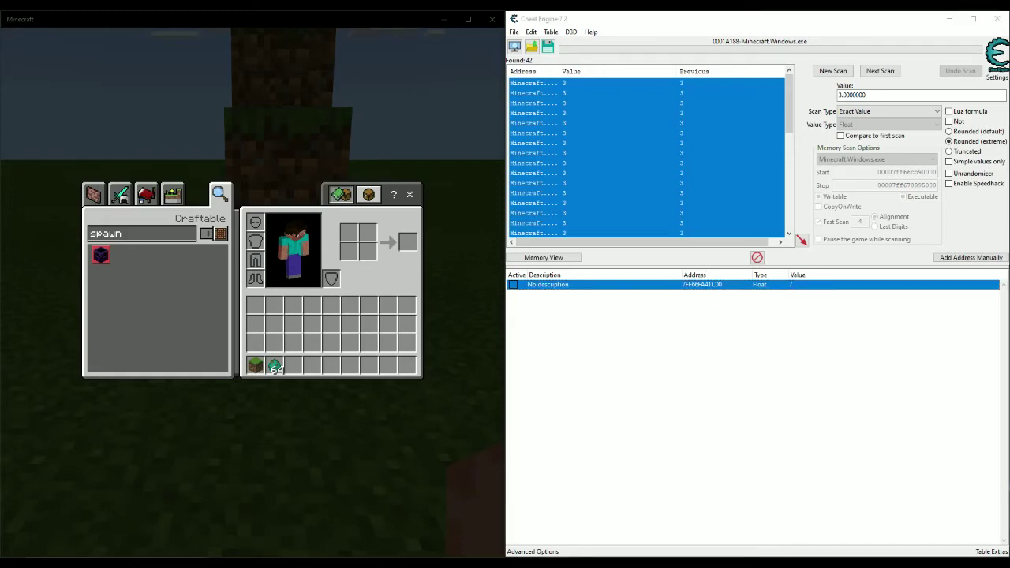
left_click_drag(1009, 182, 764, 70)
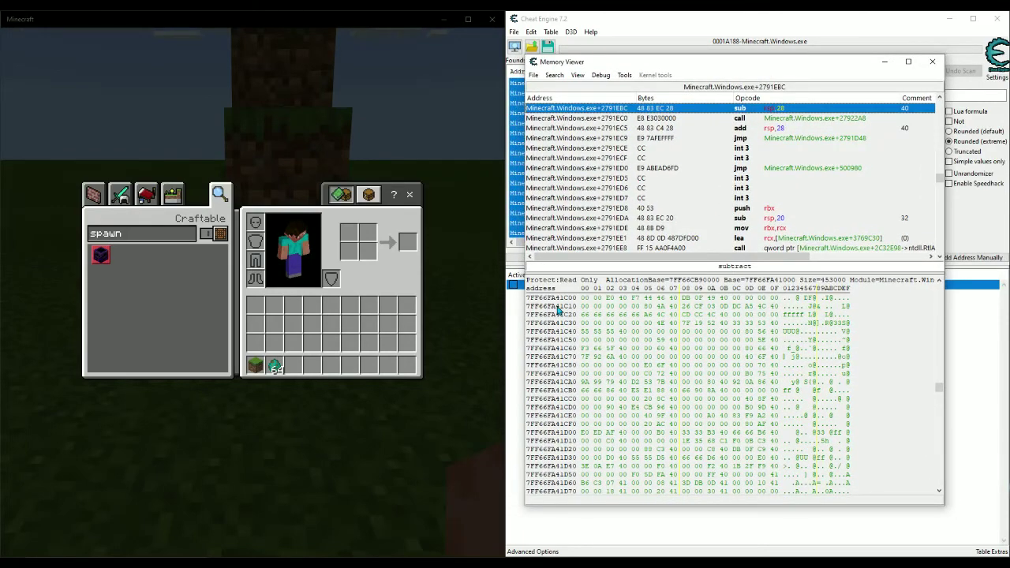
left_click(698, 391)
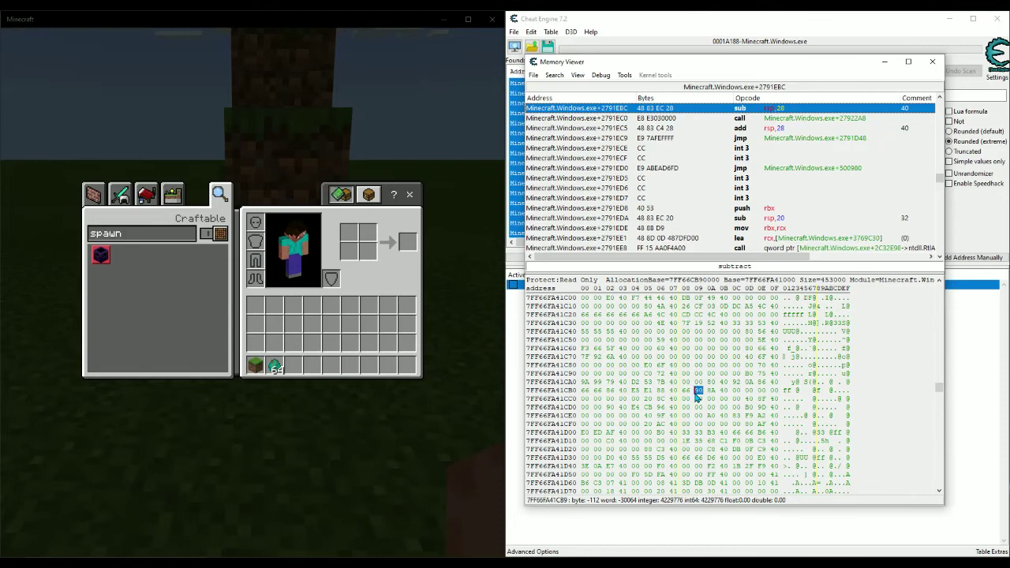
left_click(585, 300)
left_click(584, 300)
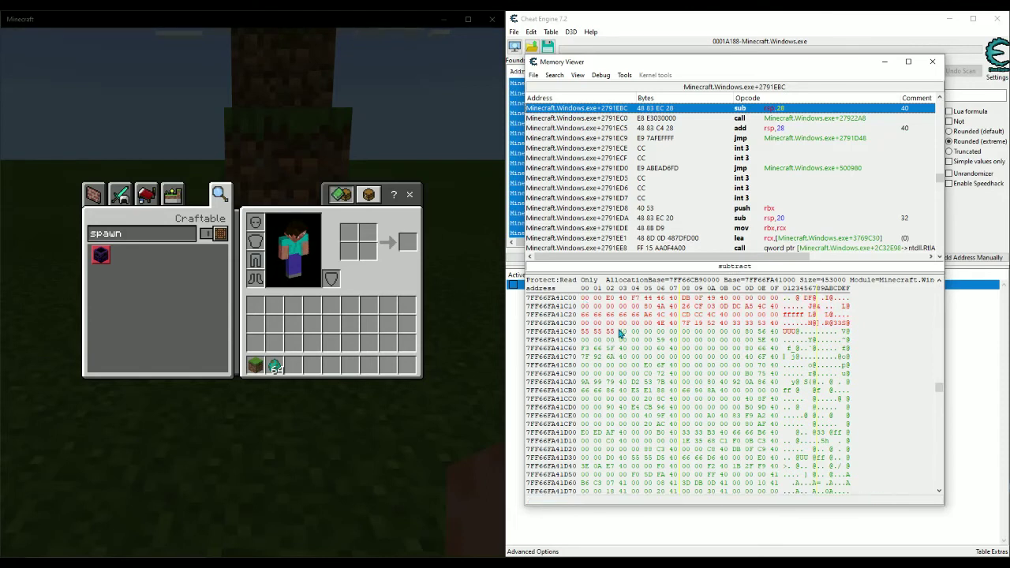
left_click_drag(620, 334, 740, 383)
left_click(802, 383)
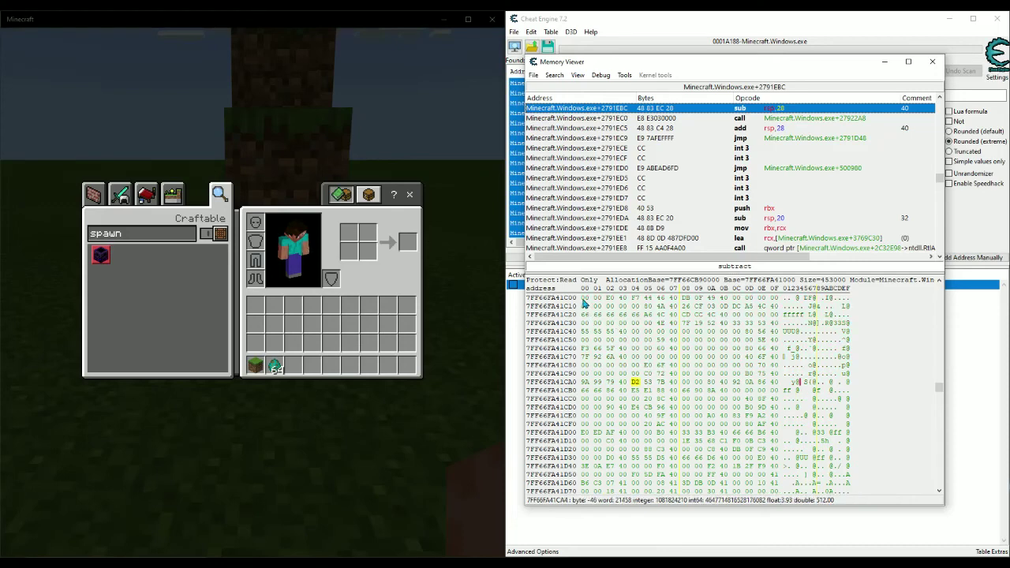
mouse_move(584, 298)
left_mouse_down()
mouse_move(676, 372)
mouse_move(742, 390)
mouse_move(573, 307)
left_mouse_up()
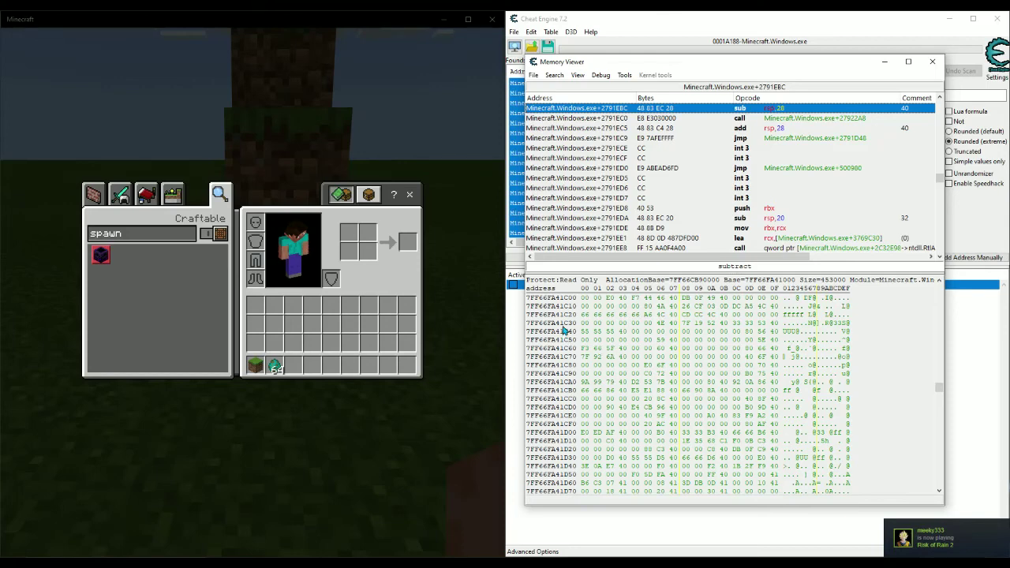
left_click(932, 61)
left_click(721, 286)
right_click(718, 285)
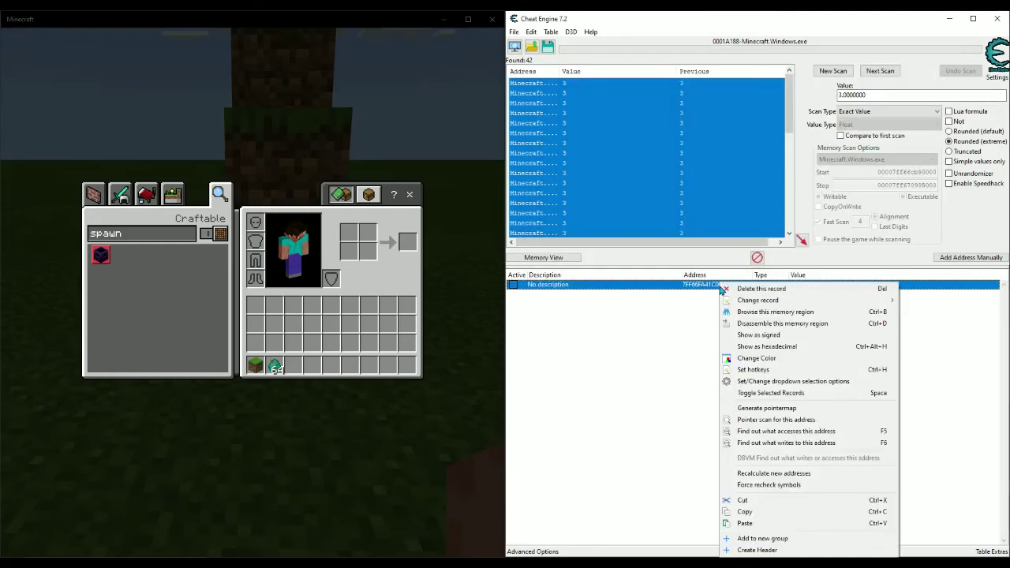
left_click(660, 334)
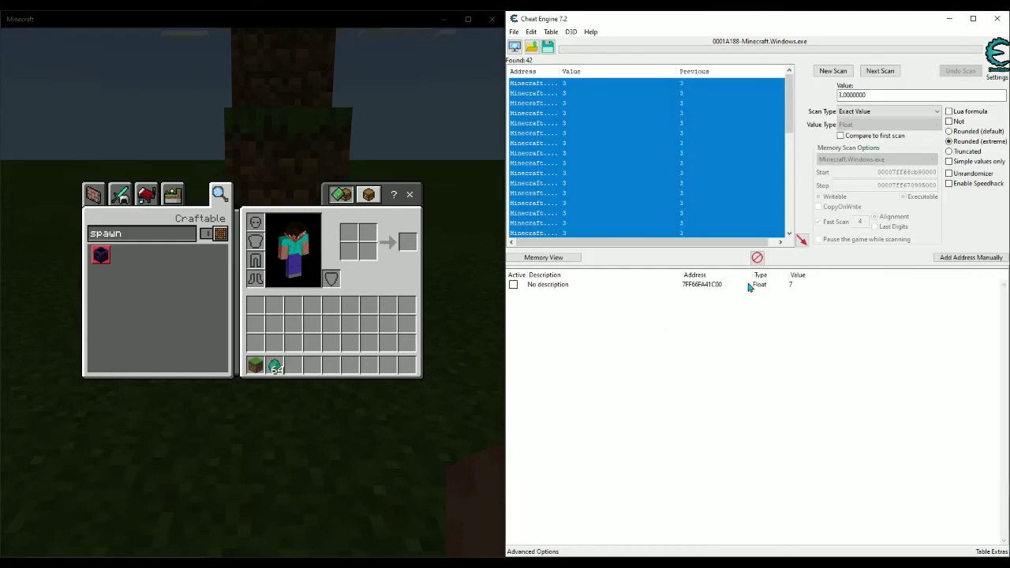
left_click(408, 343)
key("e")
key("e")
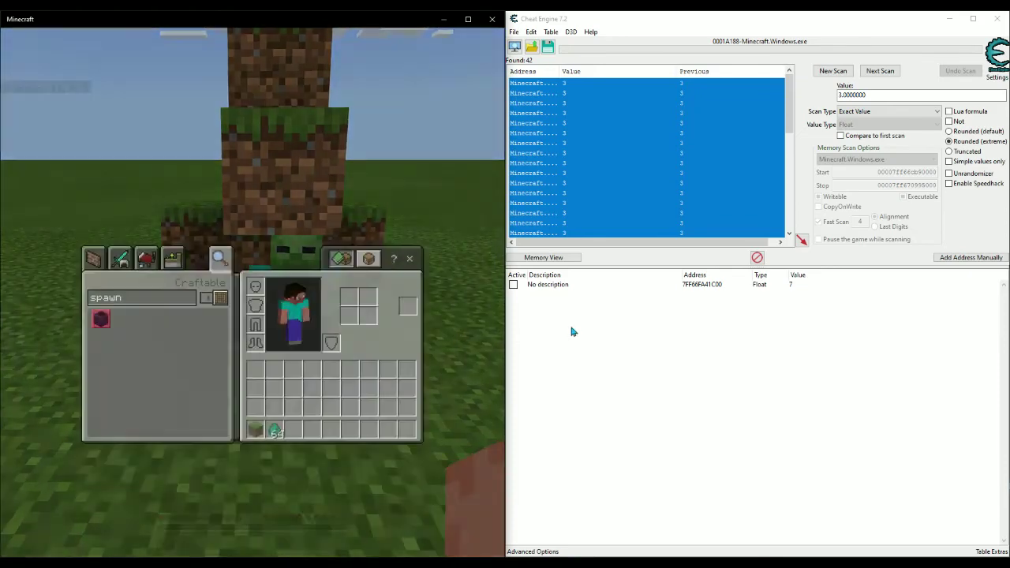
Set the value of address 7FF66FA41C00 to 100 and resume the Minecraft game.
double_click(791, 286)
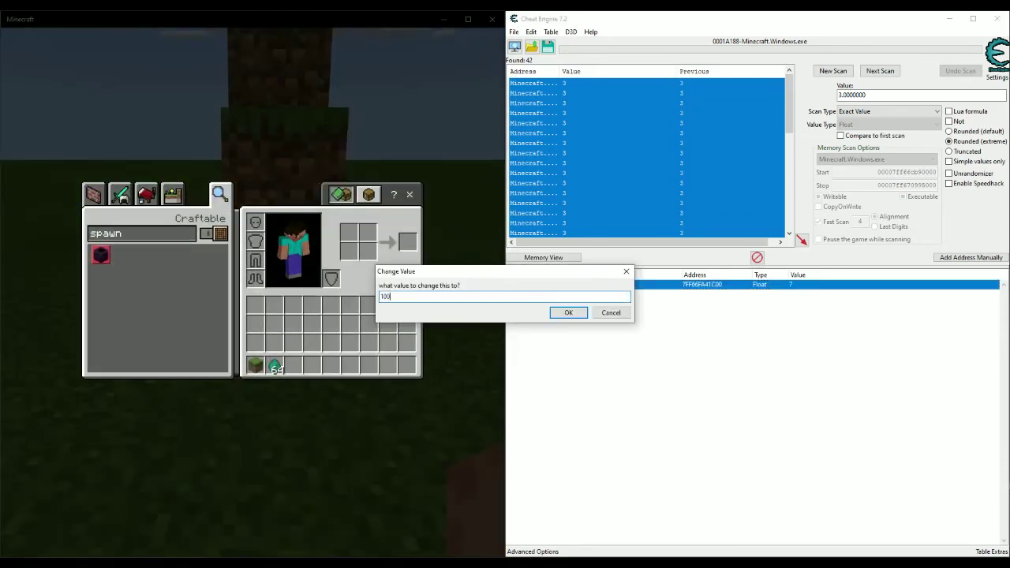
key("Return")
left_click(460, 389)
key("e")
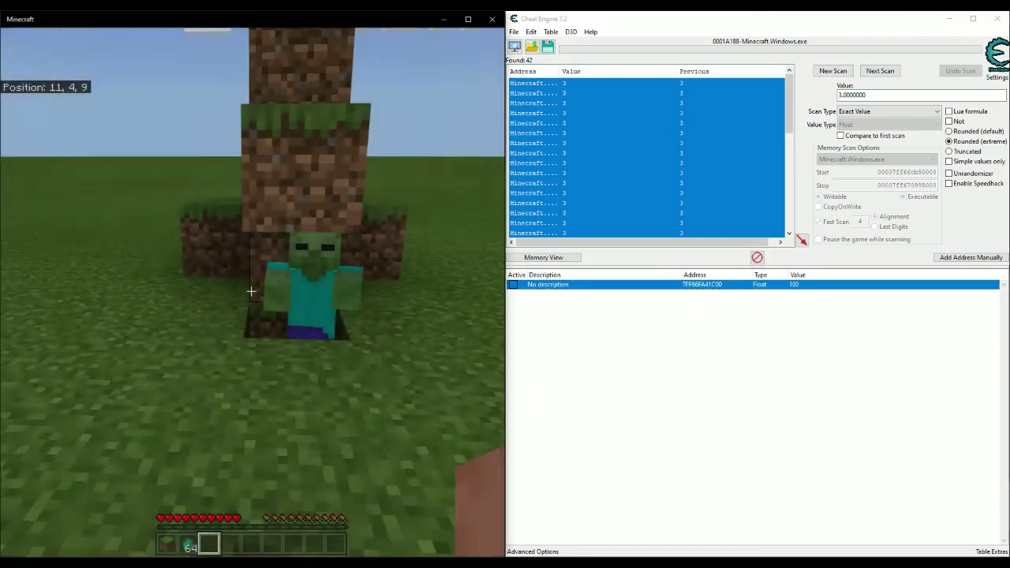
Back away from the zombie in the game and attack it from varying distances to test the reach.
left_click(251, 292)
key("s")
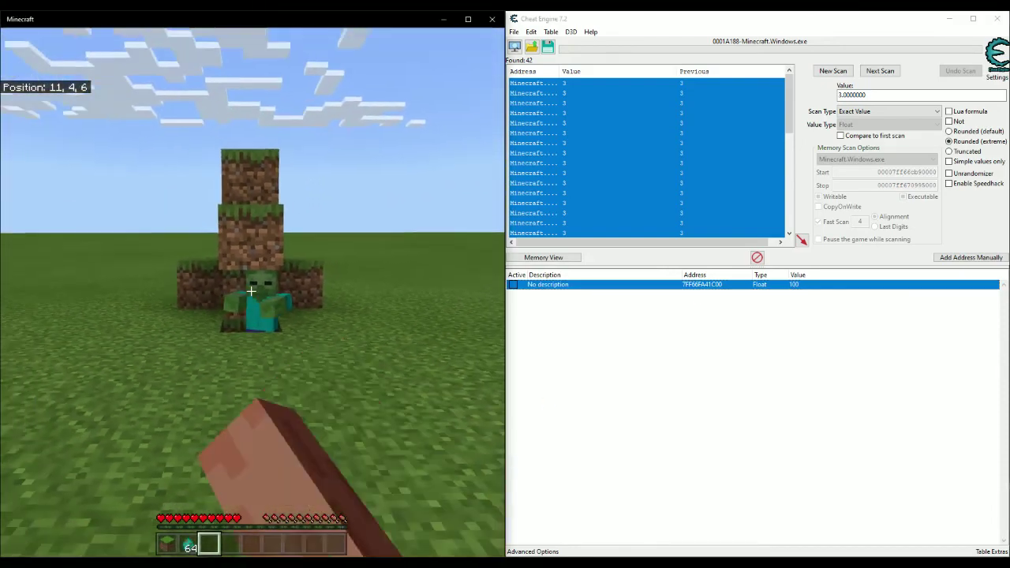
left_click(251, 292)
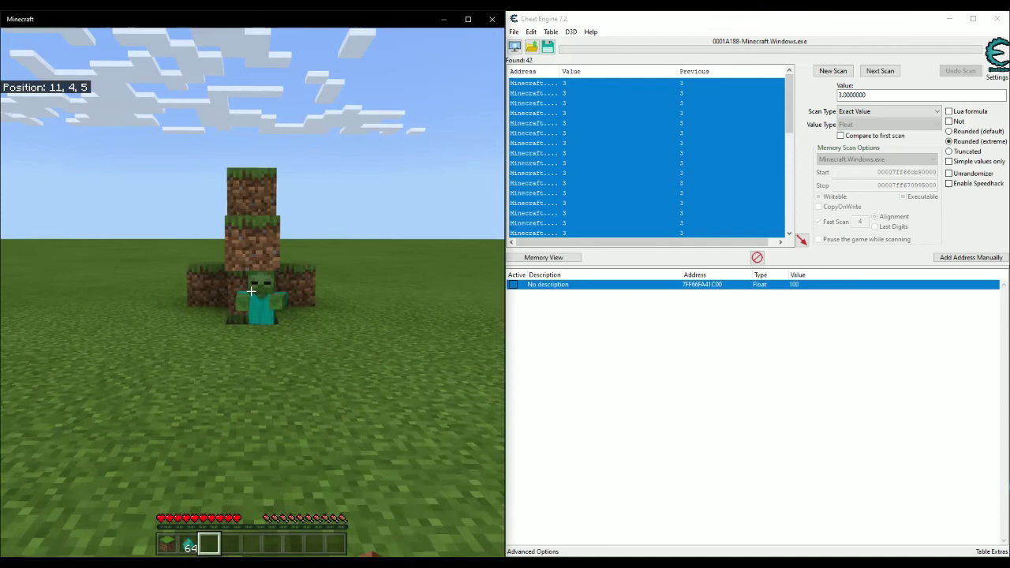
key("w")
left_click(251, 292)
key("s")
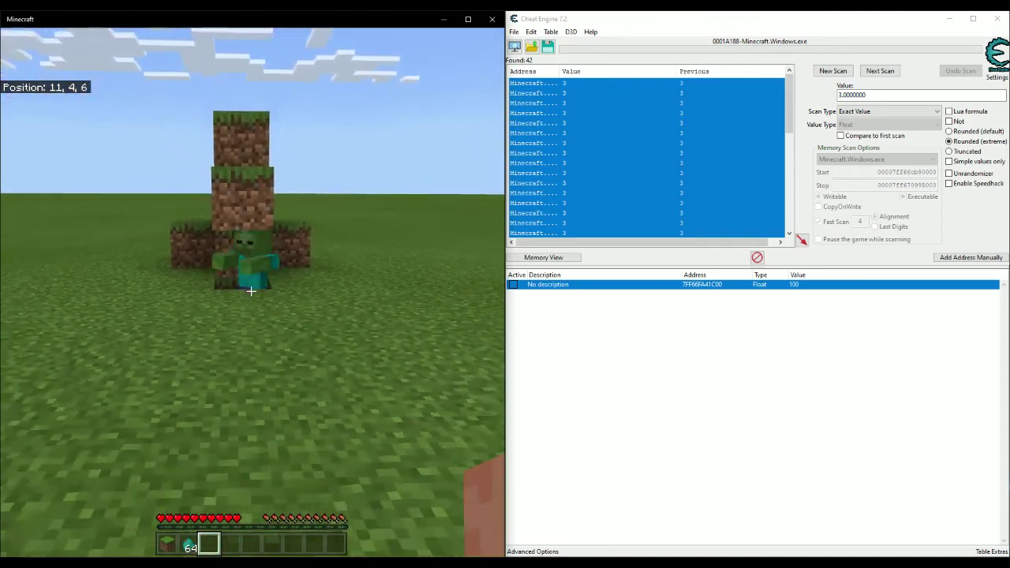
left_click(251, 292)
Walk back up to the zombie, attack it at close range, and reopen the inventory.
key("w")
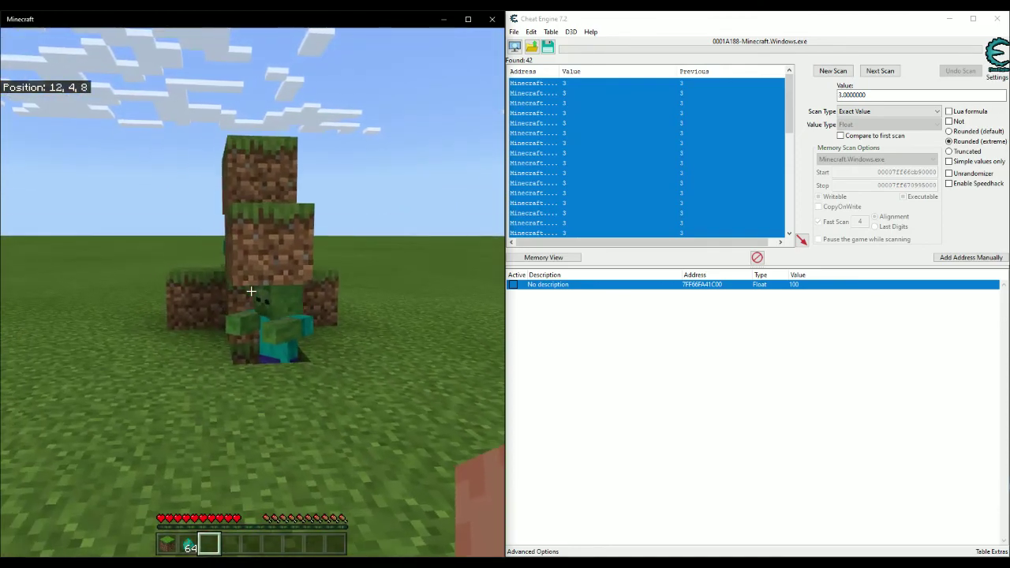
key("w")
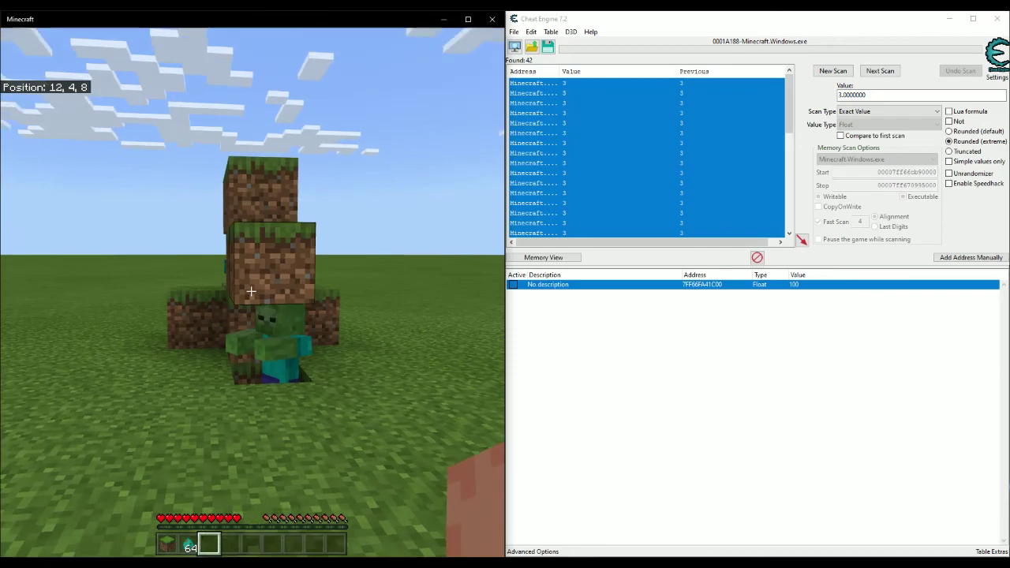
key("w")
key("d")
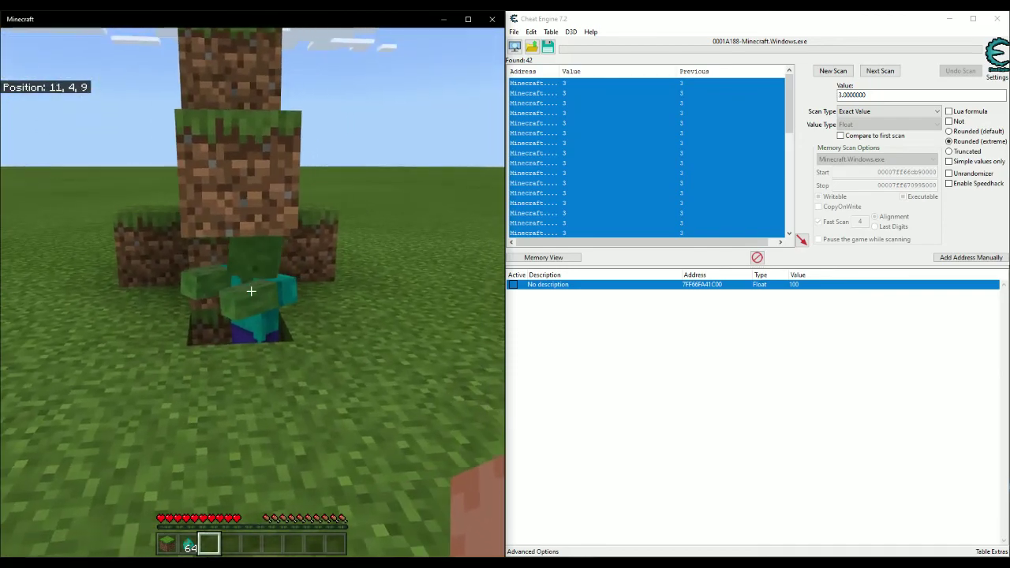
key("d")
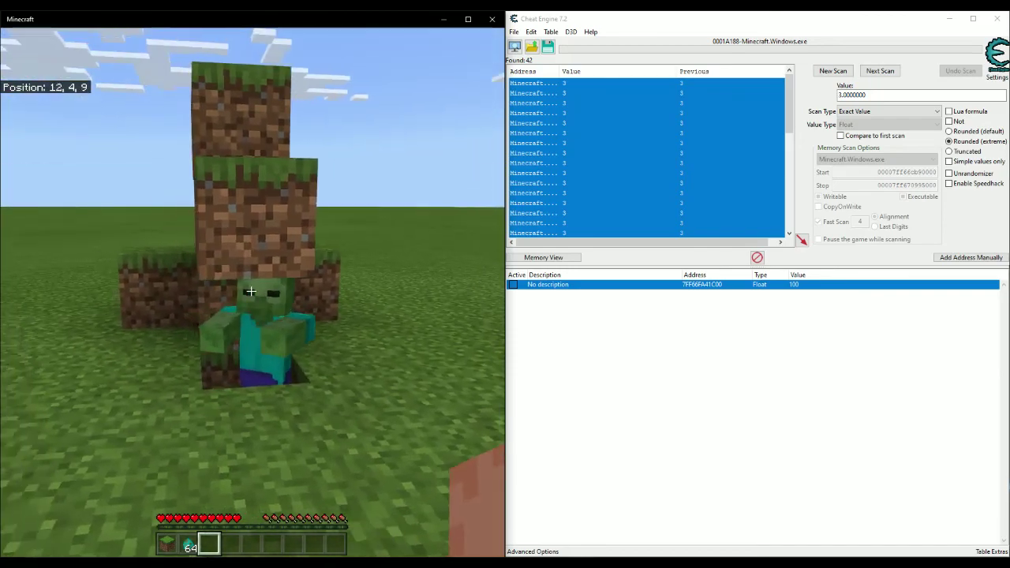
left_click(251, 292)
key("e")
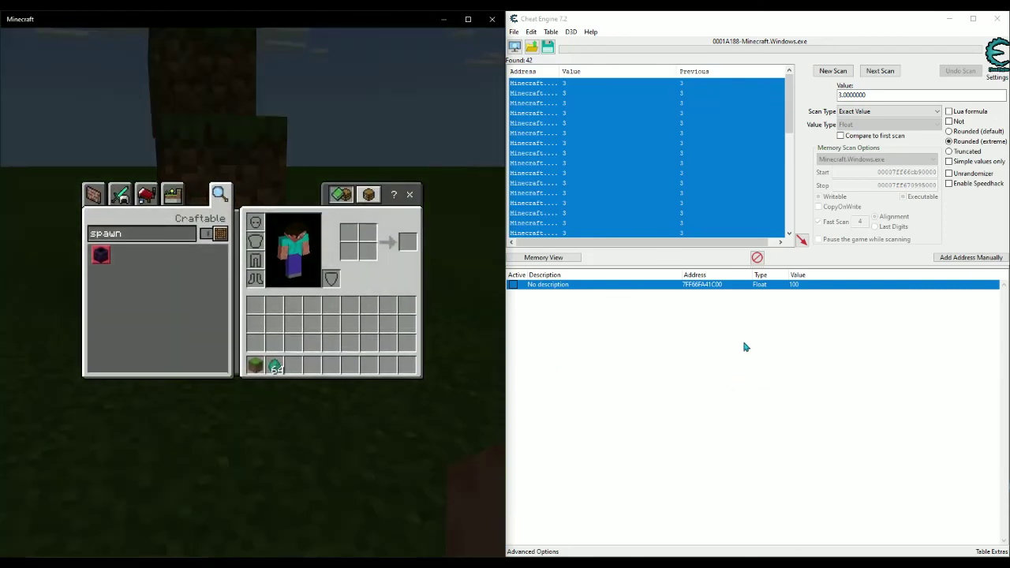
Set address 7FF66FA41C00 back to 7, look at the zombie in the game, and reopen the inventory.
left_click(805, 305)
double_click(799, 285)
type("7")
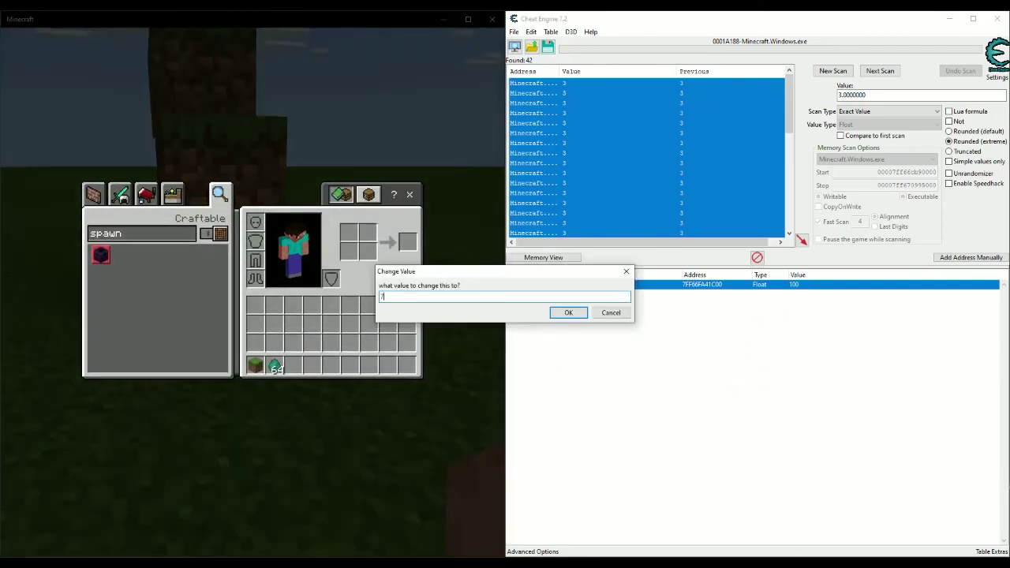
key("Return")
left_click(409, 322)
key("e")
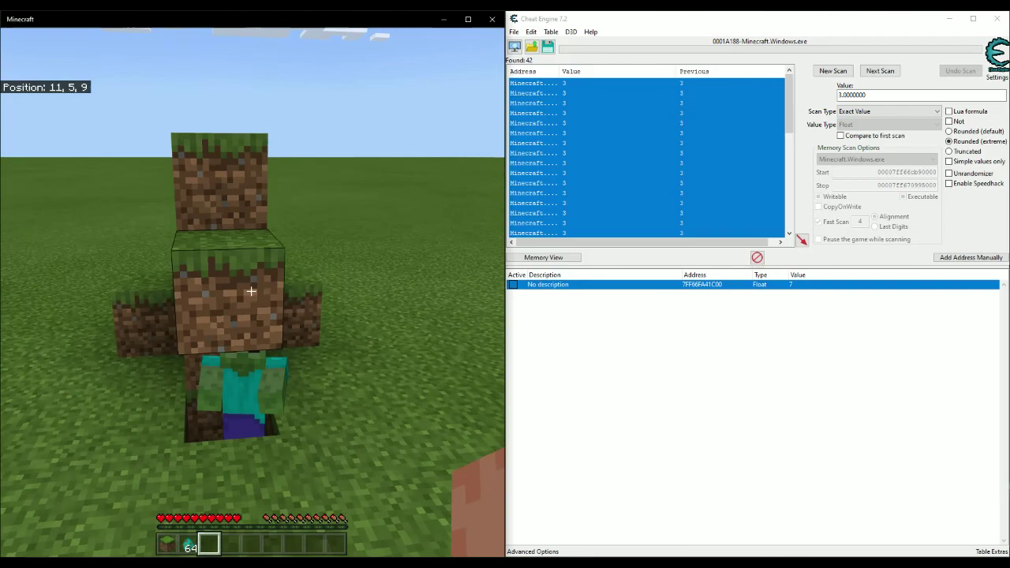
key("e")
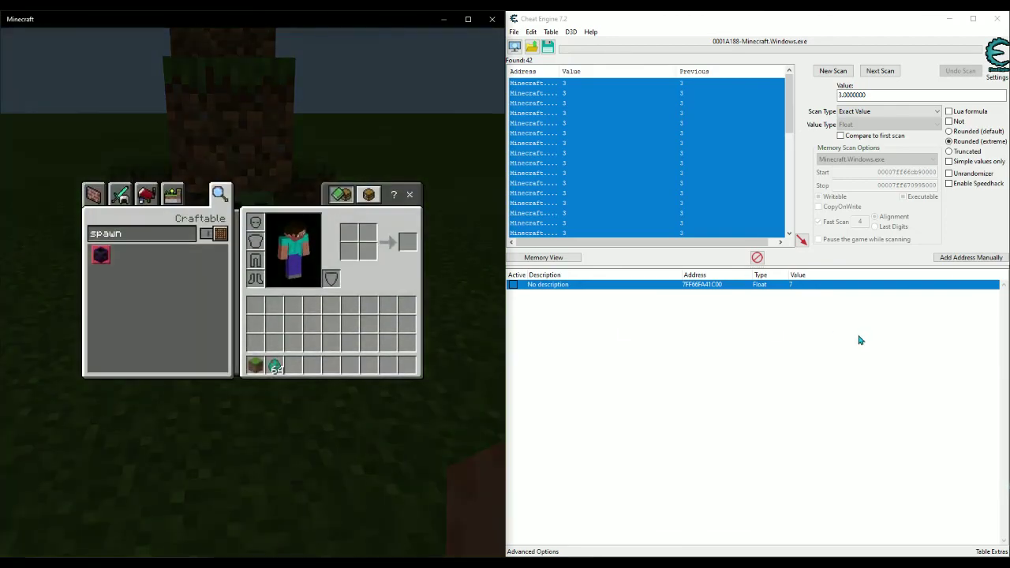